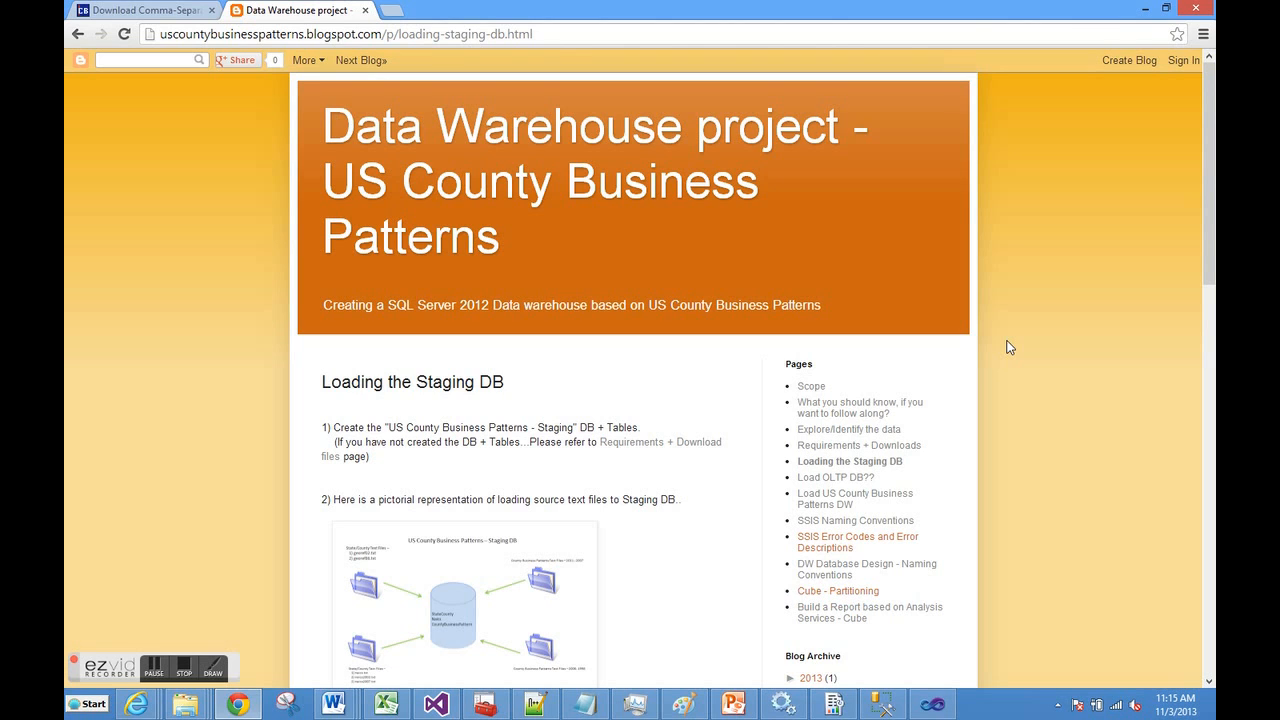
Step: Examine the staging DB diagram at full size and the notes below it on the Loading the Staging DB page
scroll(1009, 347, "down", 3)
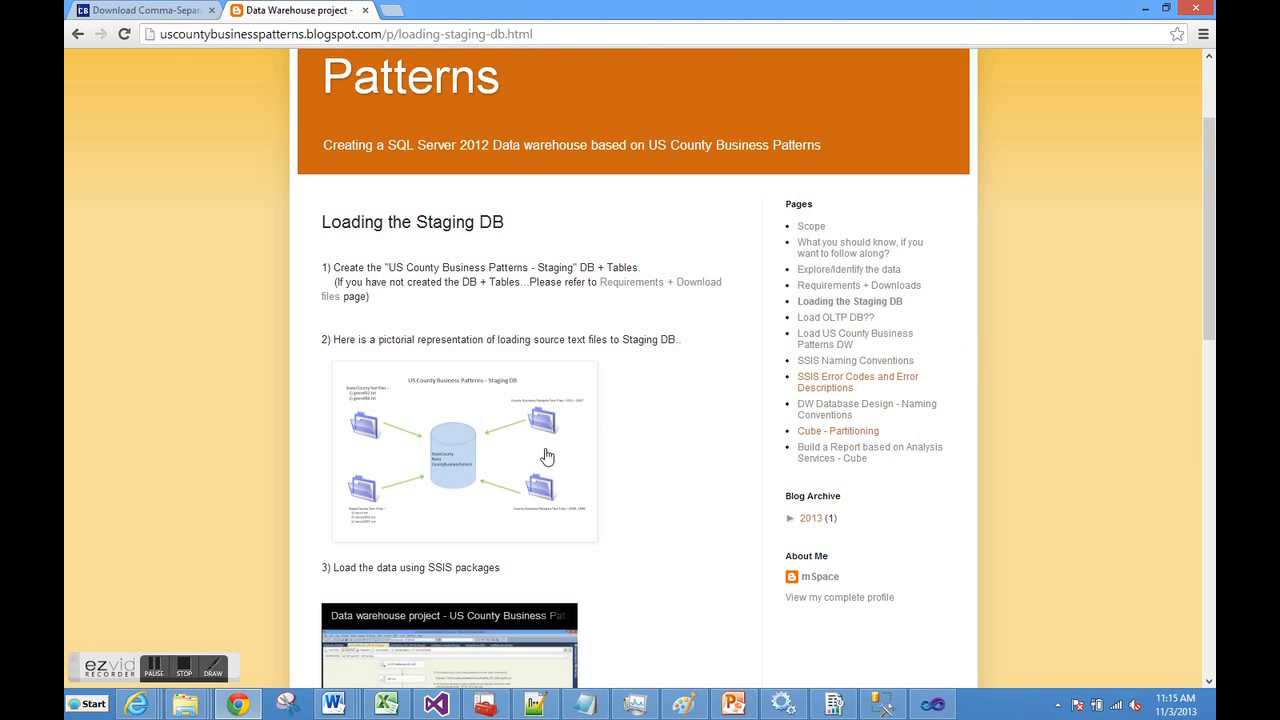
left_click(487, 454)
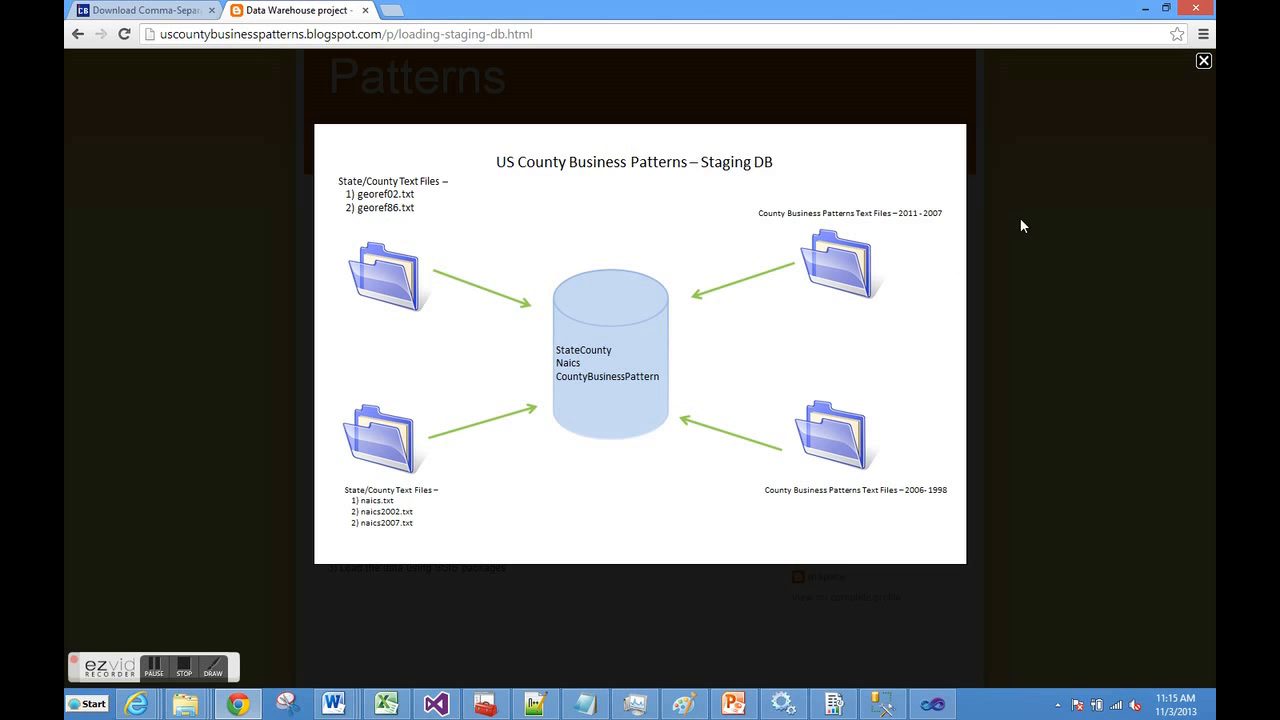
left_click(1203, 63)
scroll(1063, 358, "down", 3)
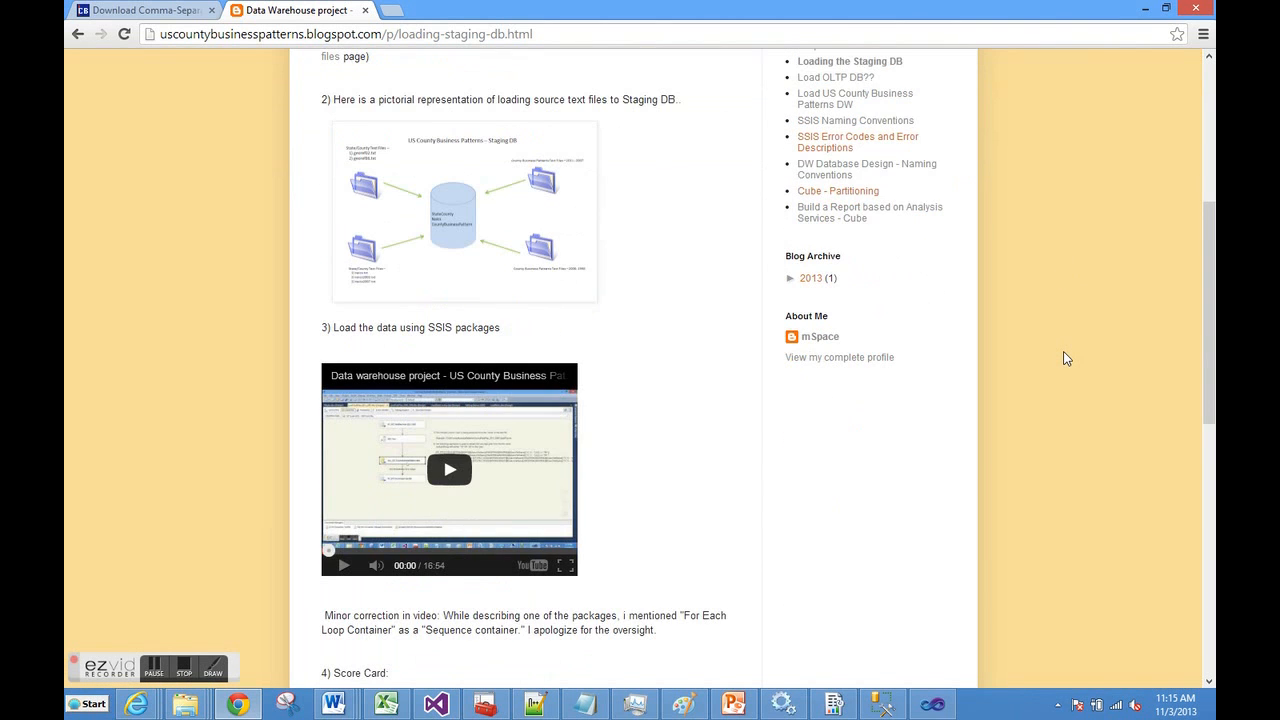
scroll(1063, 351, "down", 1)
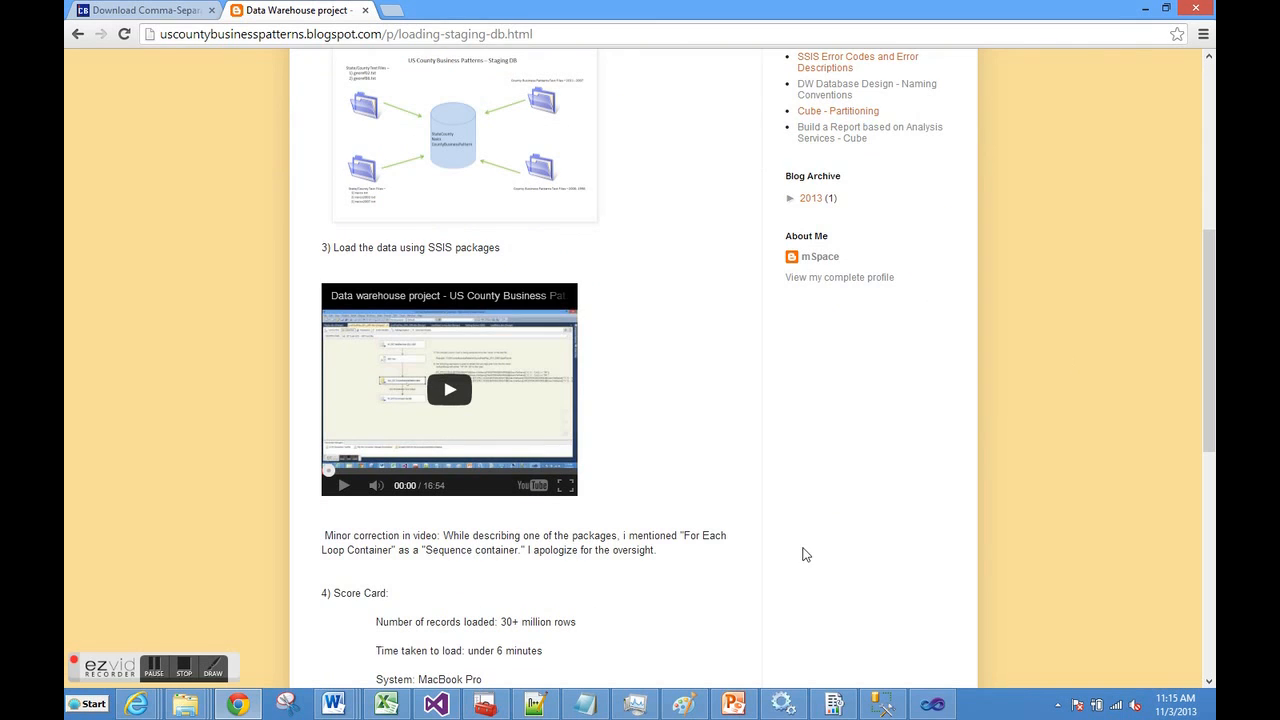
left_click_drag(662, 553, 320, 537)
left_click(450, 578)
Step: Switch to File Explorer and open TableCreationScripts.sql from USCountyBusinessPatterns > Table Creation Scripts > OLTPDB
left_click(884, 707)
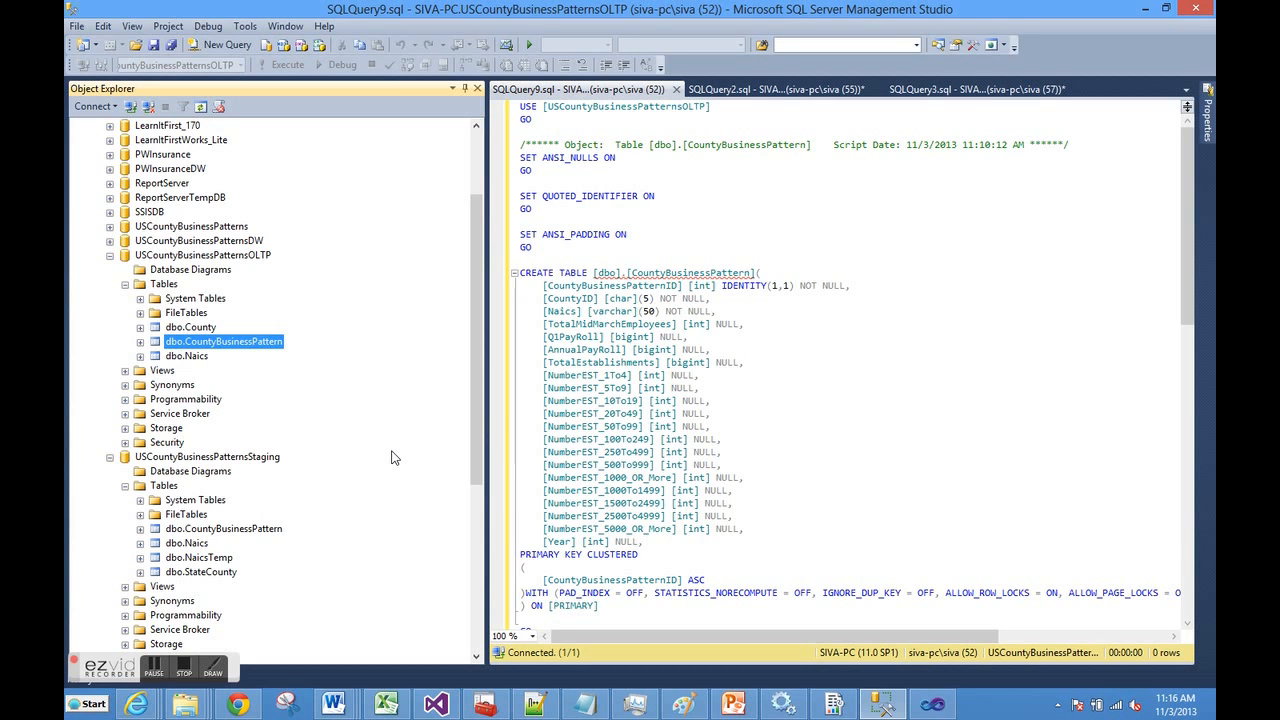
left_click(187, 706)
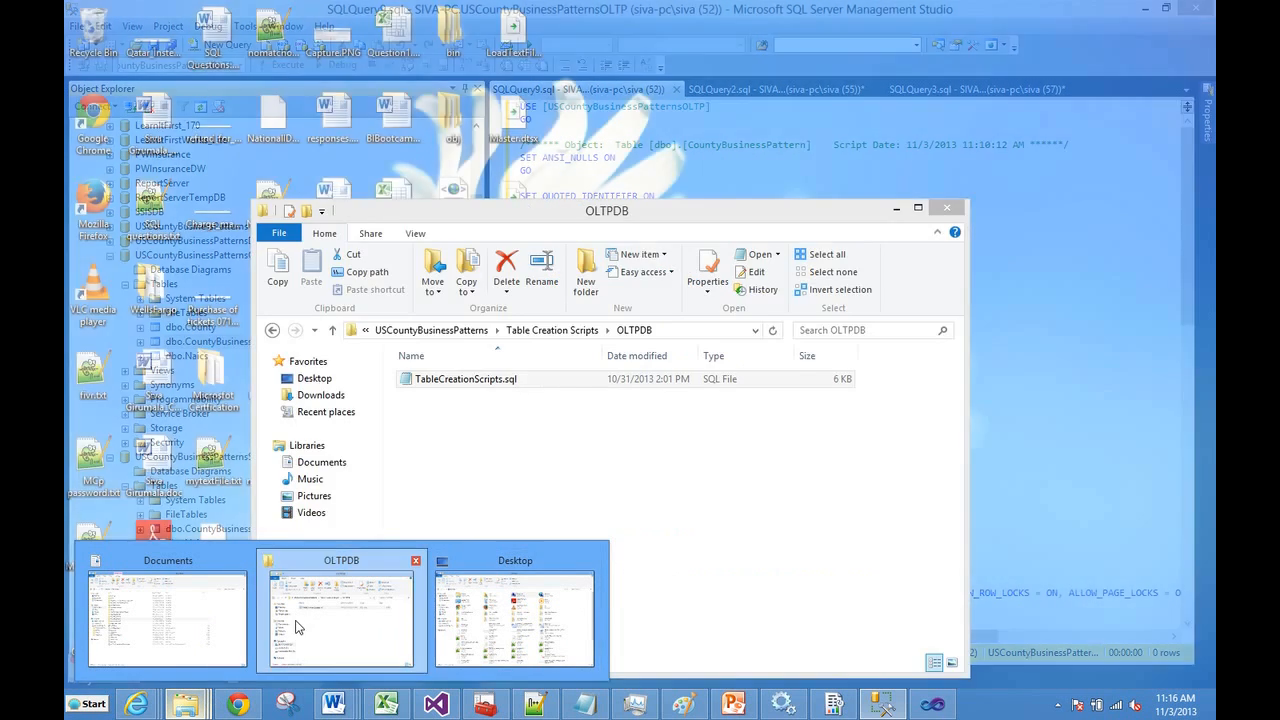
left_click(295, 627)
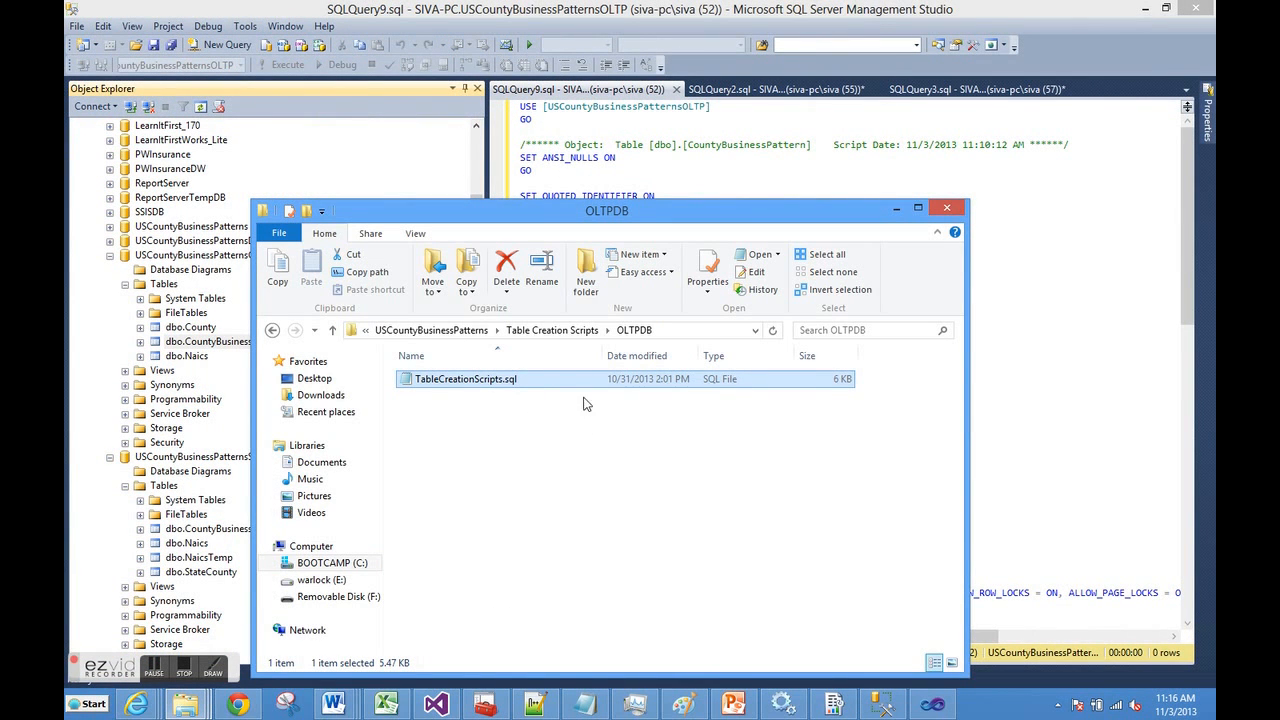
left_click(458, 331)
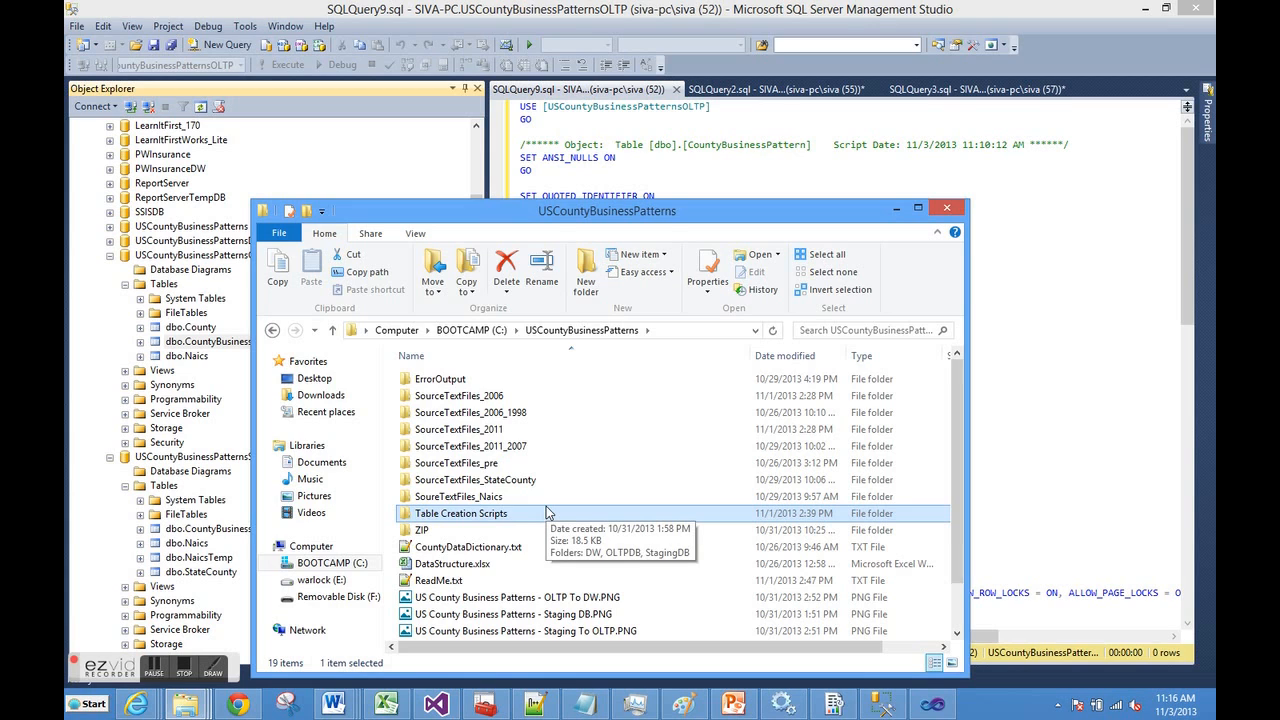
double_click(500, 513)
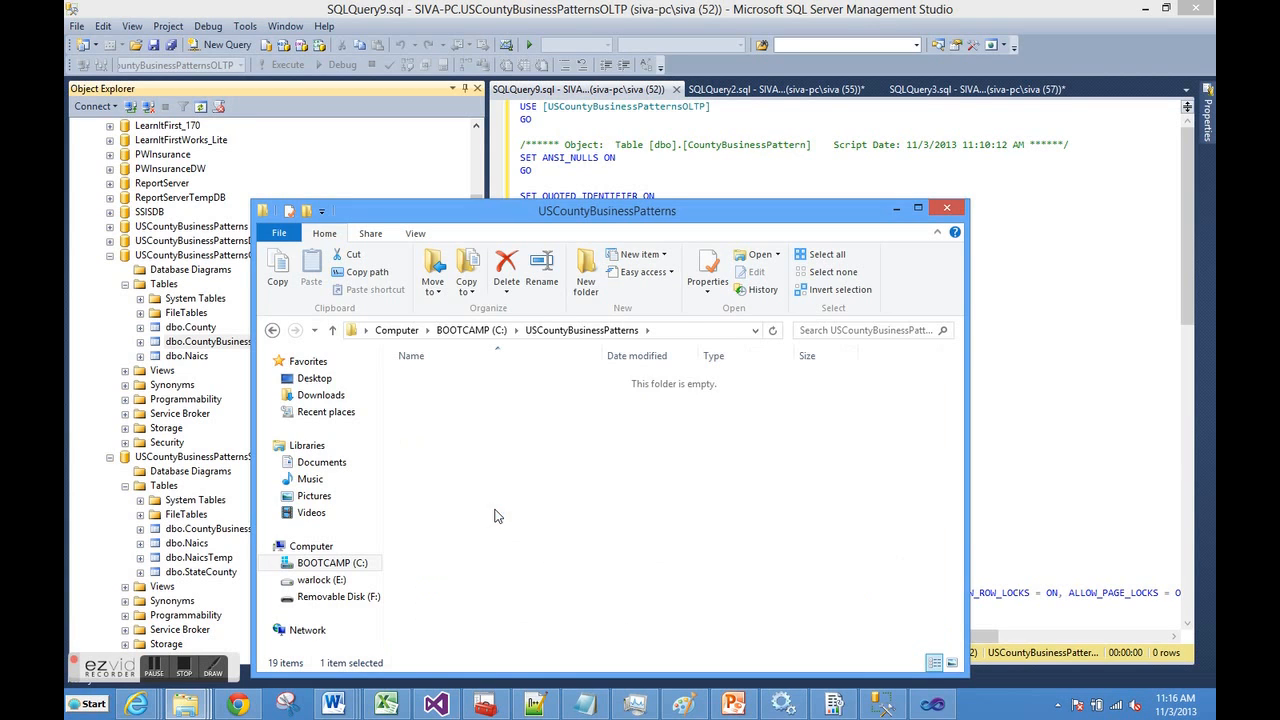
double_click(441, 398)
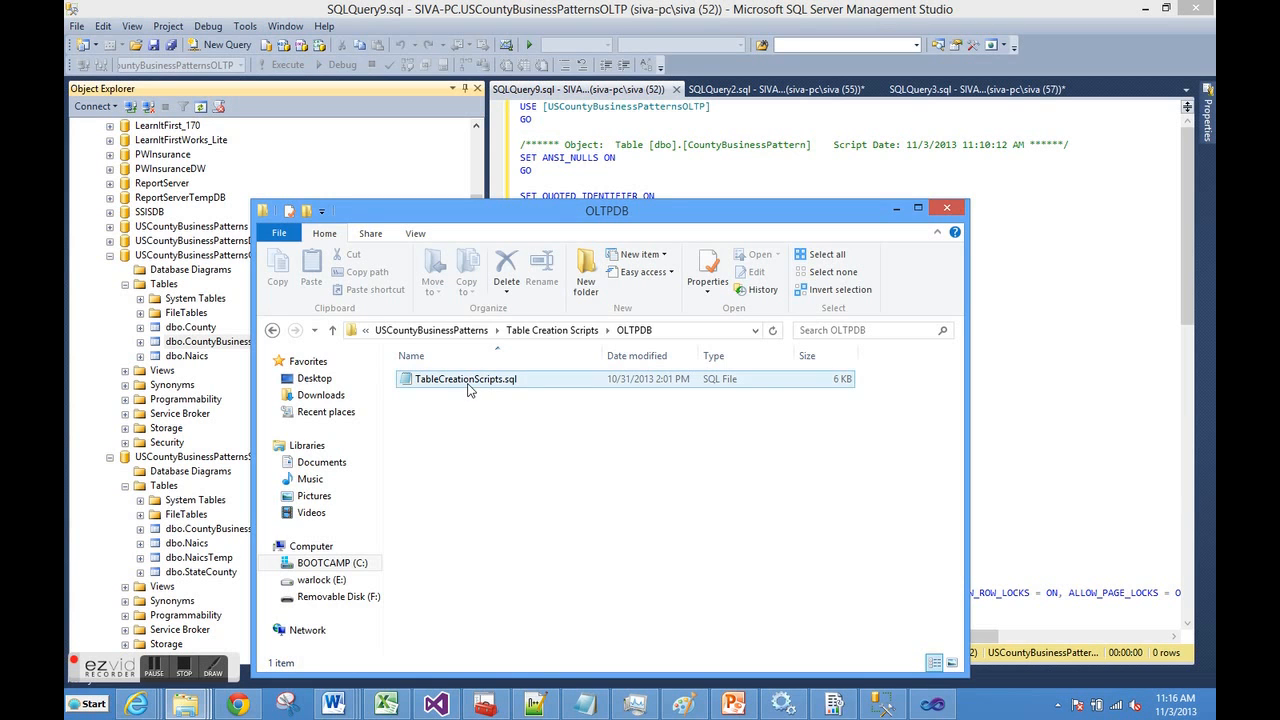
double_click(468, 386)
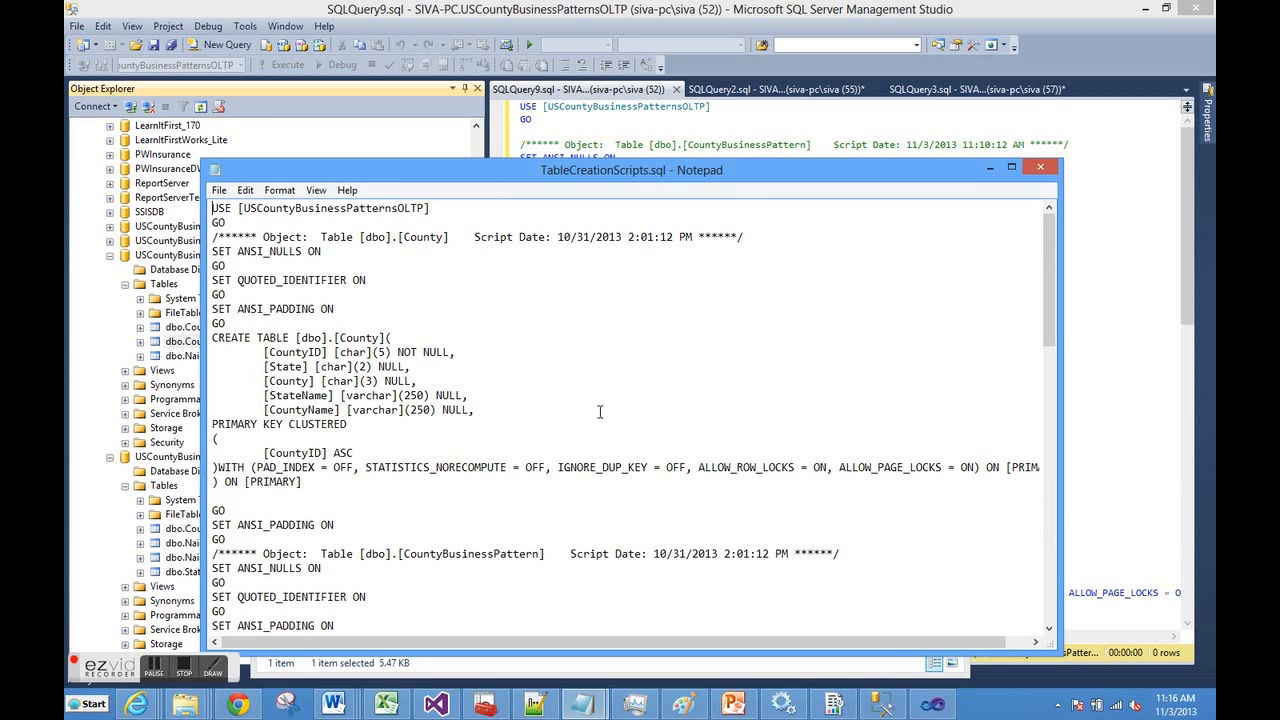
Step: Examine the County, CountyBusinessPattern and Naics table definitions and the foreign keys in the script, and close the script and its folder
double_click(372, 337)
scroll(562, 441, "down", 2)
scroll(562, 441, "down", 1)
double_click(500, 421)
scroll(695, 471, "down", 5)
scroll(695, 471, "down", 8)
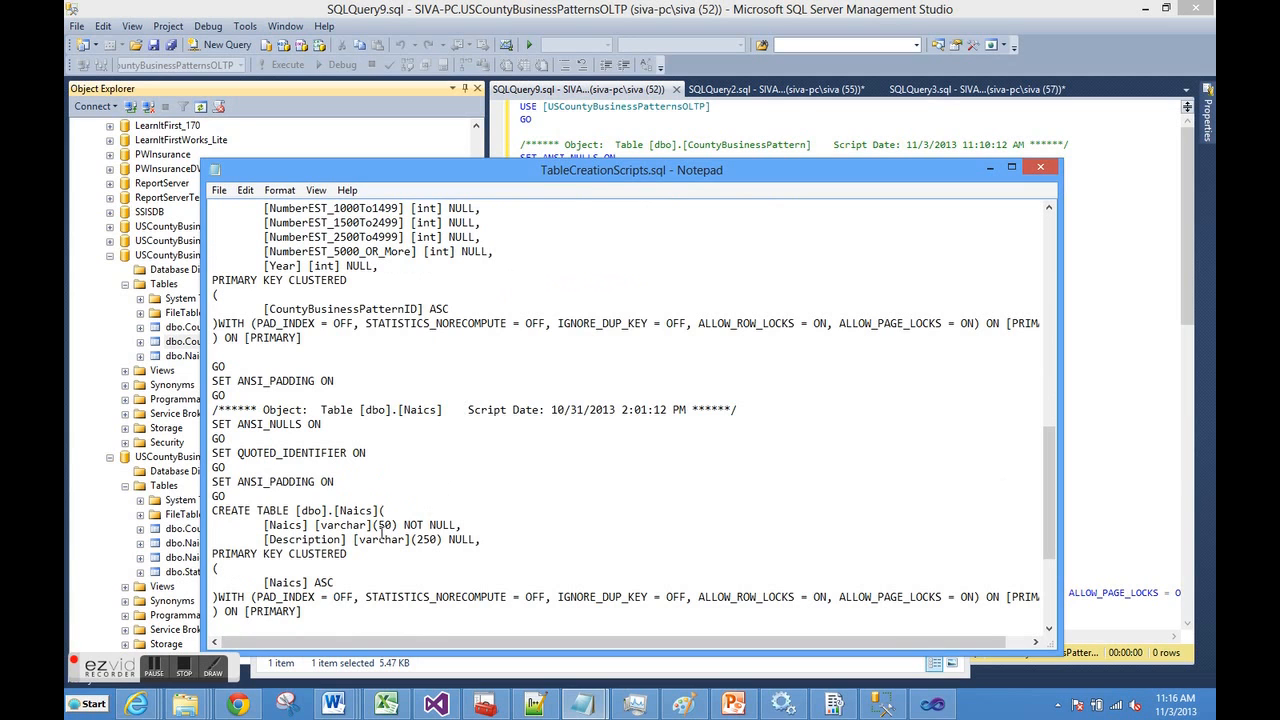
double_click(357, 510)
scroll(655, 484, "down", 5)
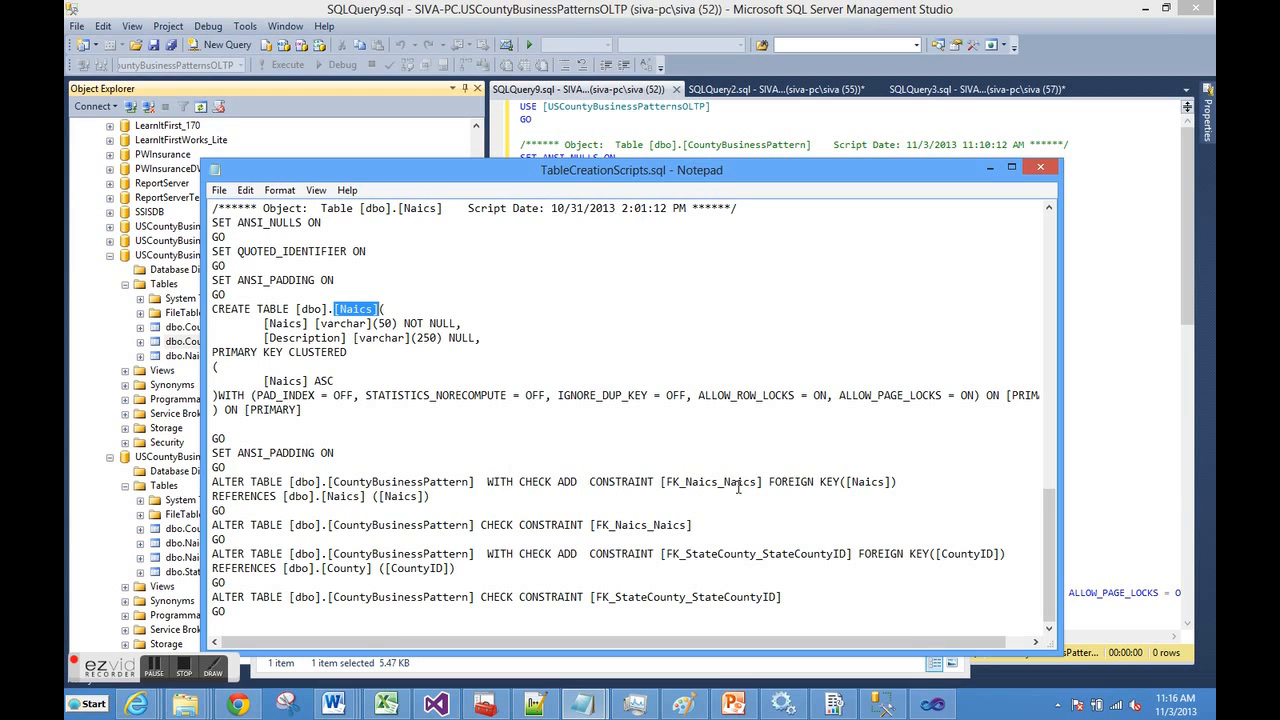
left_click(1040, 168)
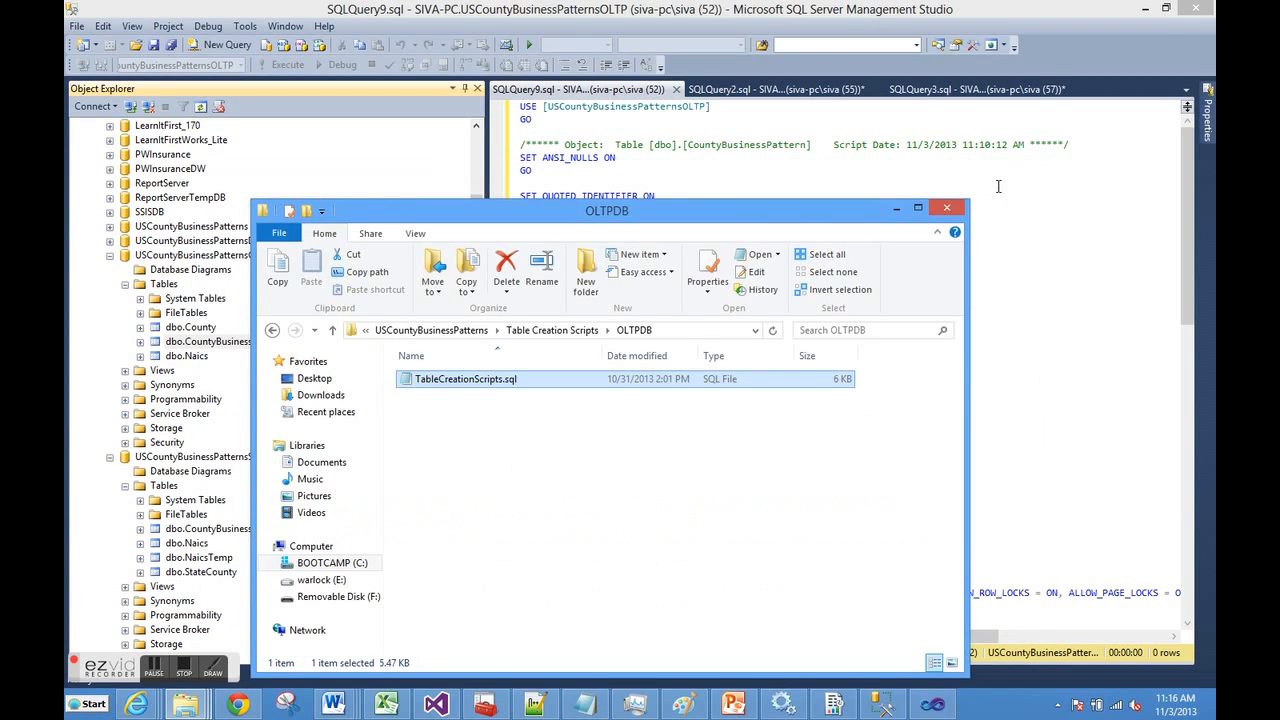
left_click(946, 207)
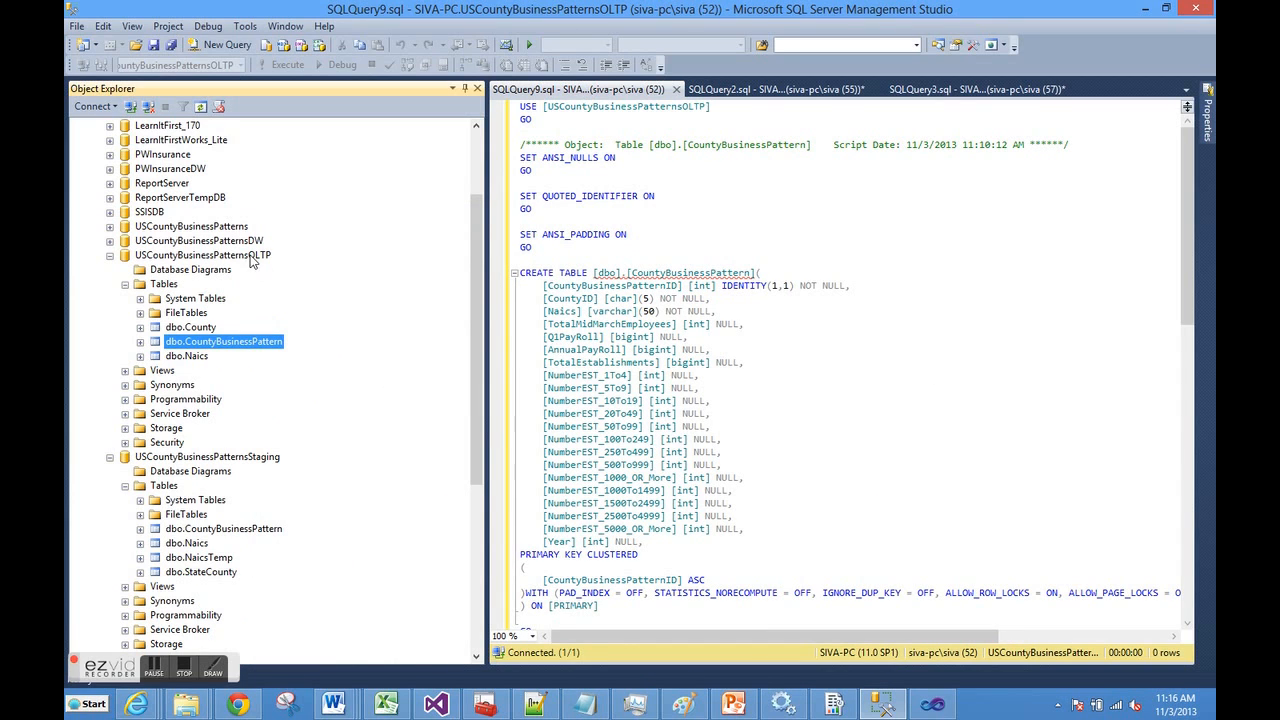
Step: Run the row count queries on the Naics, County and CountyBusinessPattern tables of the USCountyBusinessPatternsOLTP database
left_click(252, 257)
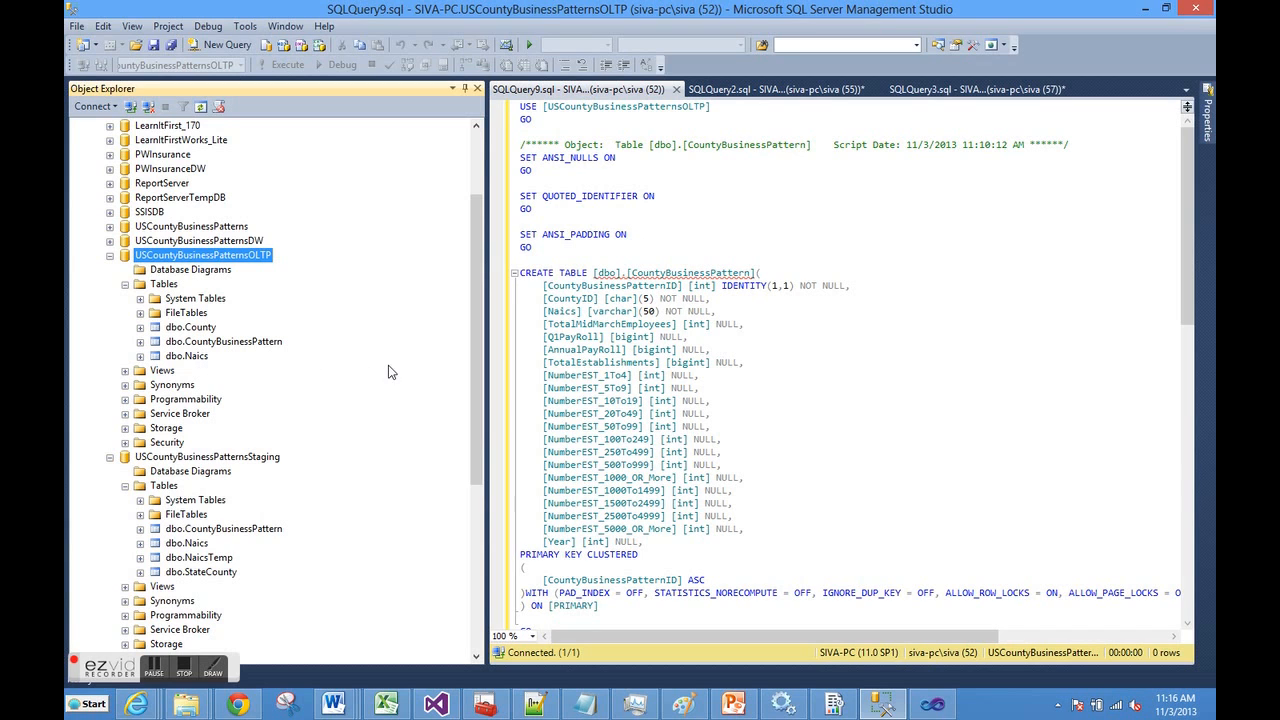
left_click(740, 89)
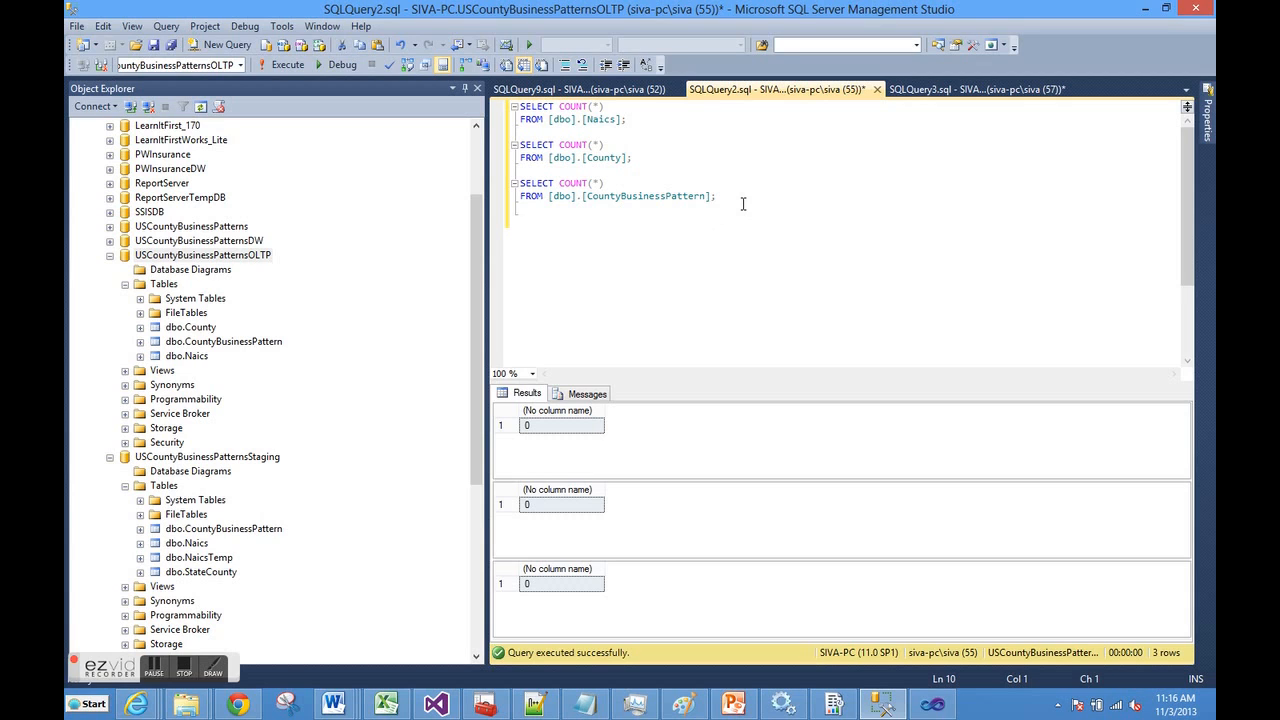
left_click_drag(742, 204, 497, 106)
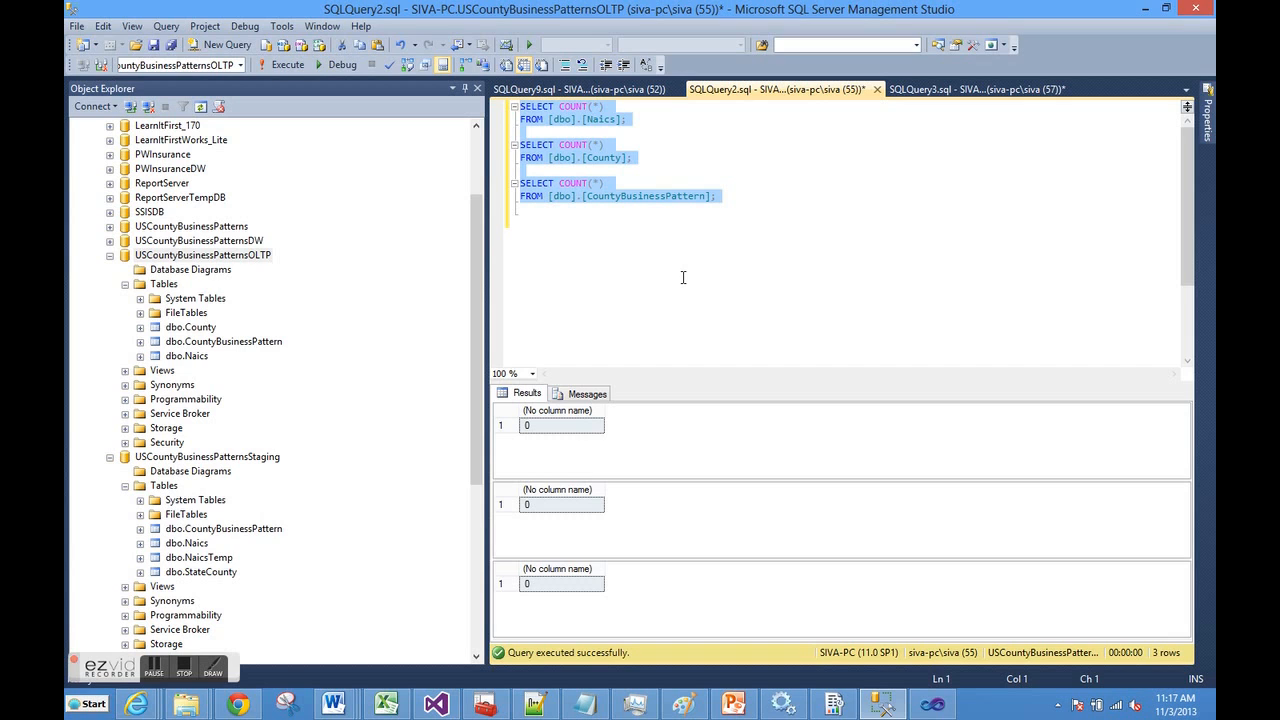
left_click(285, 64)
Step: Switch to Visual Studio and inspect the SQL statement of the truncate/delete Execute SQL task in Master.dtsx
left_click(935, 707)
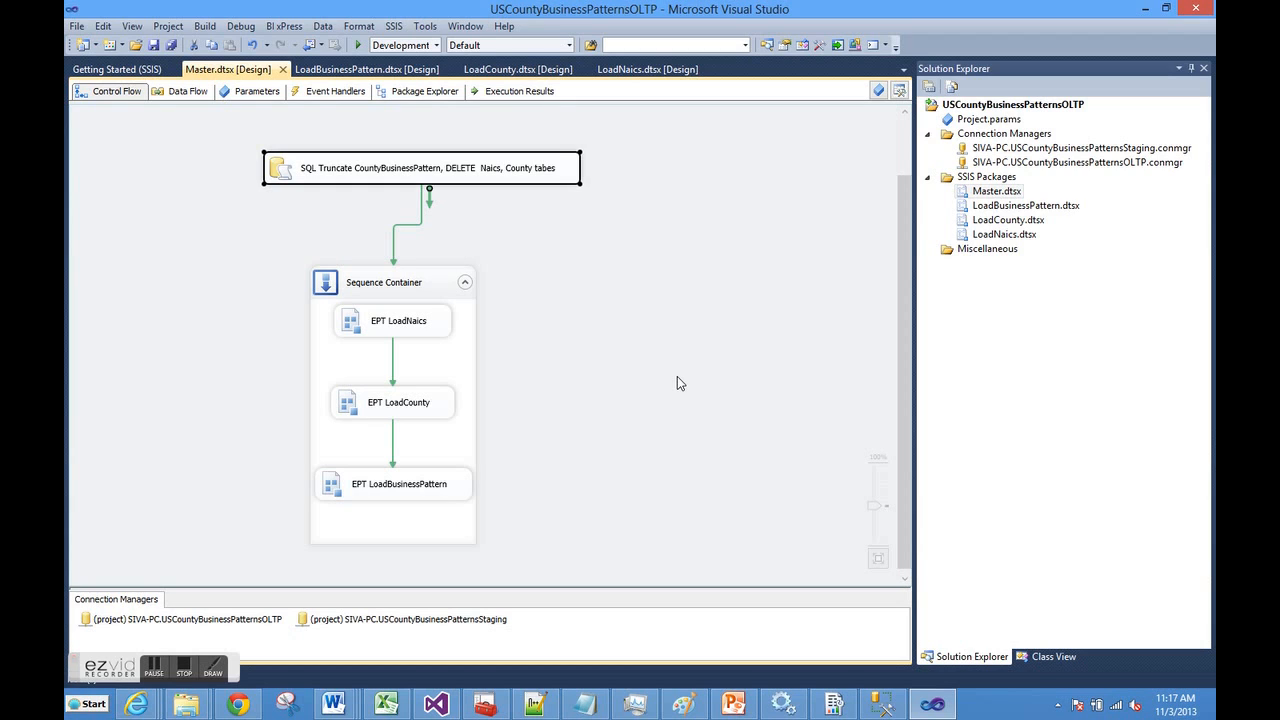
double_click(470, 172)
left_click(912, 394)
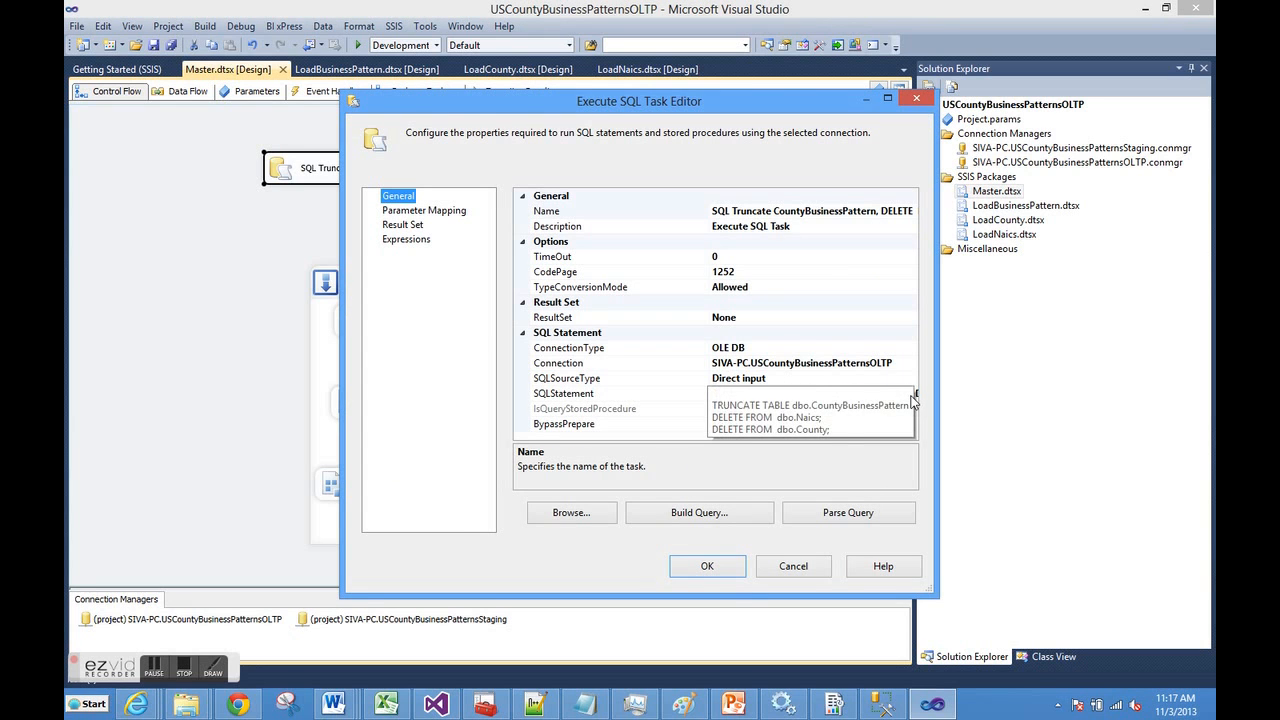
left_click(912, 394)
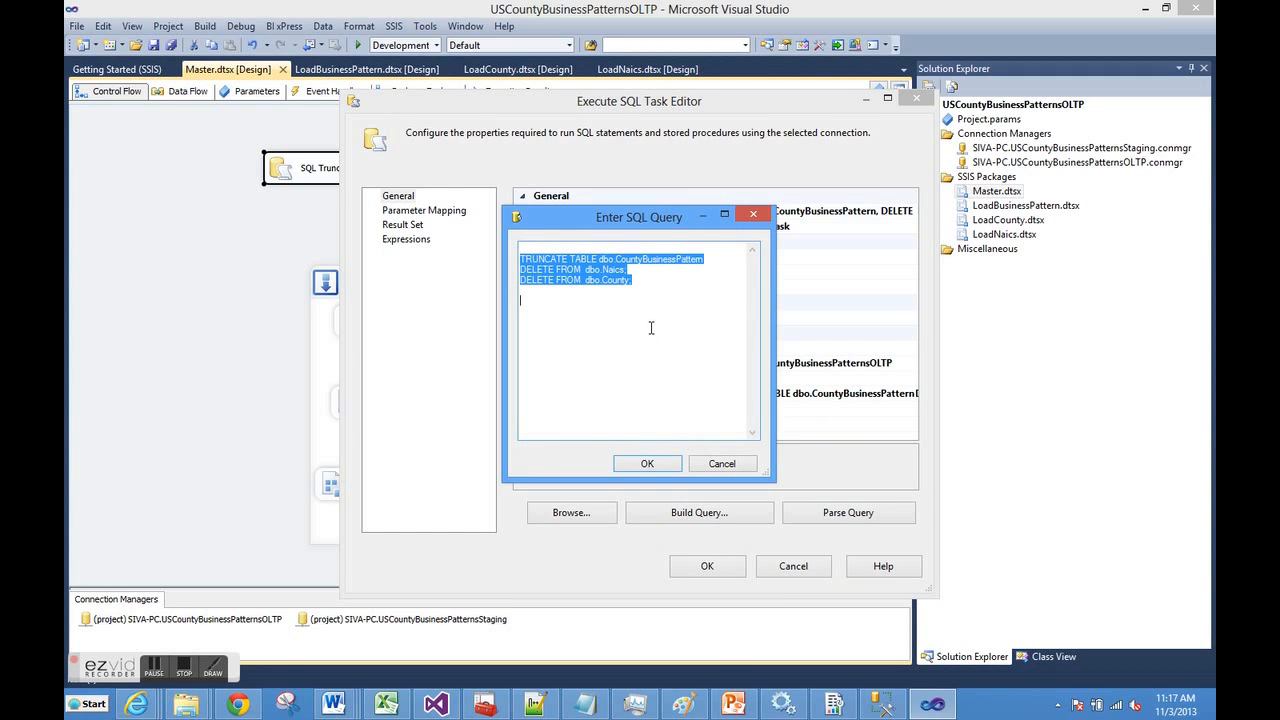
left_click(648, 464)
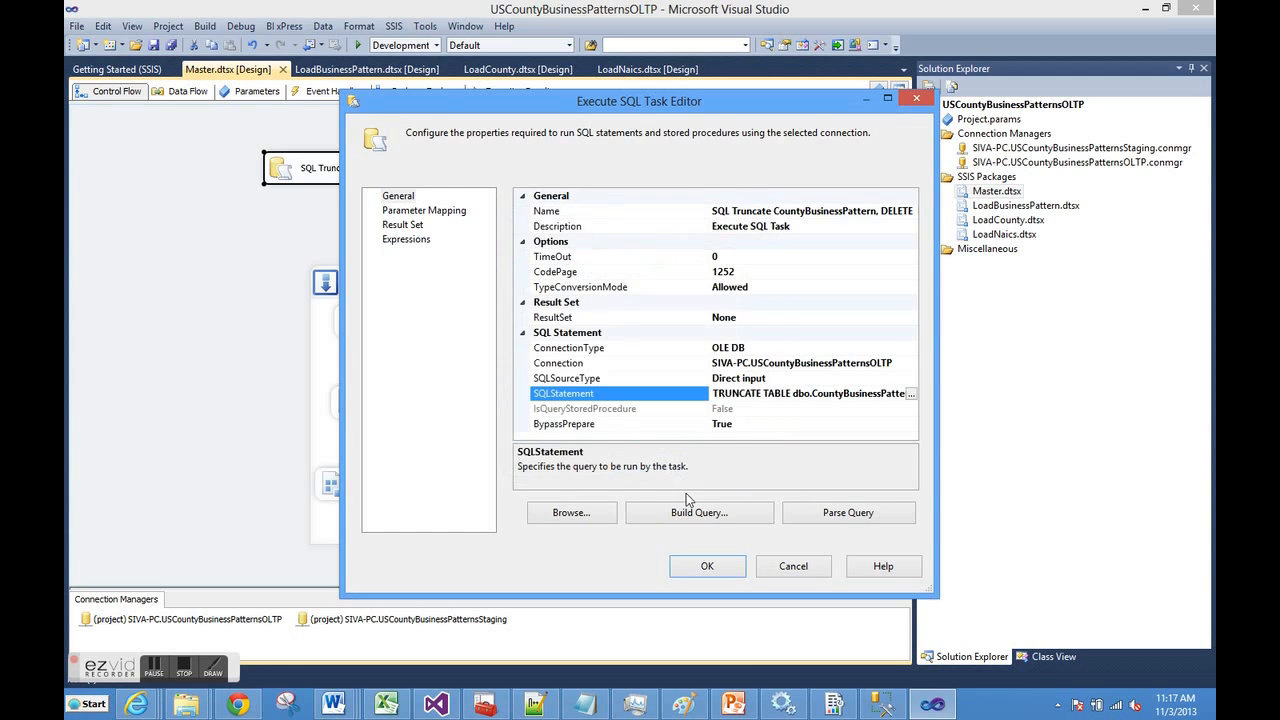
left_click(710, 564)
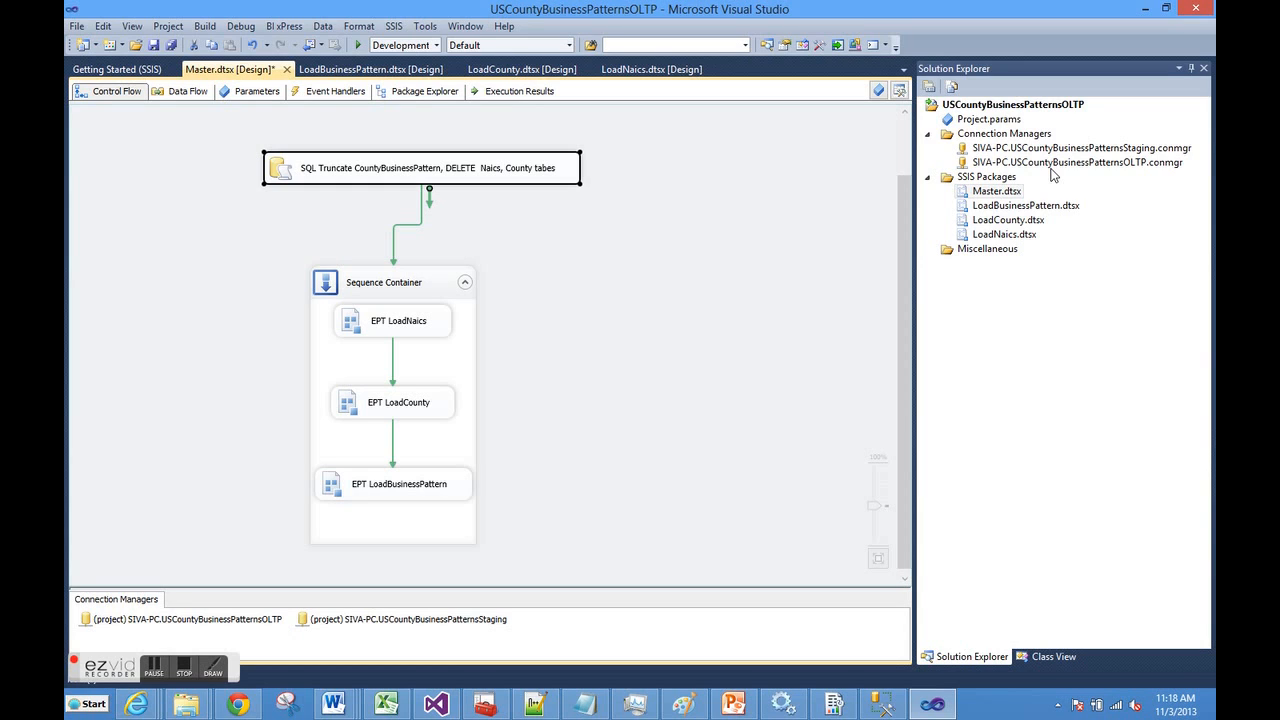
Step: Open the LoadBusinessPattern.dtsx package and show its DFT Load CountyBusinessPattern table data flow
double_click(986, 213)
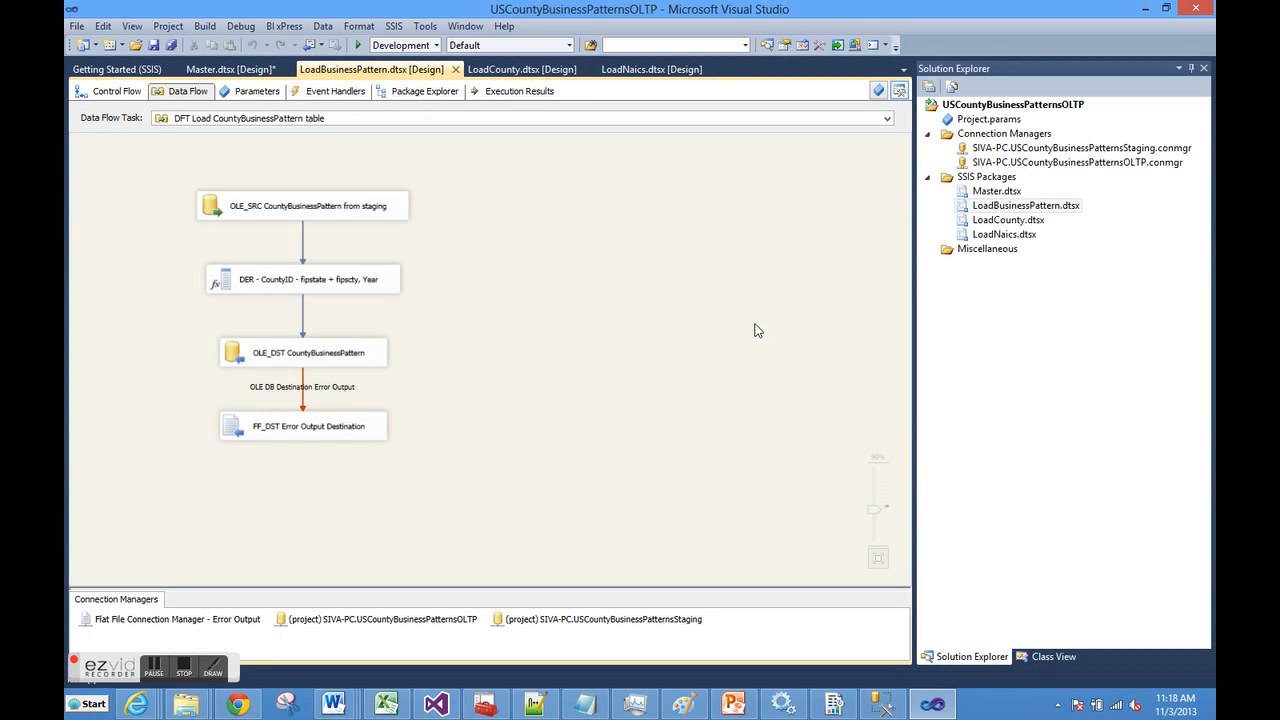
left_click(124, 95)
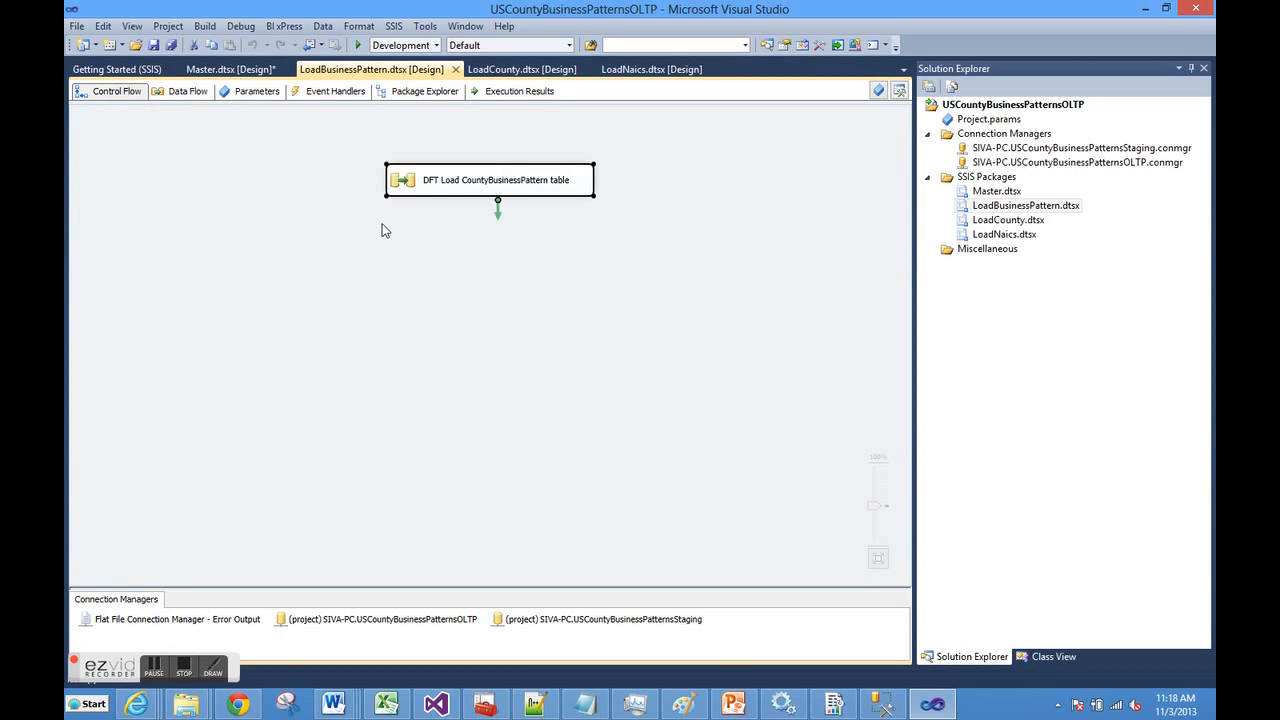
double_click(398, 182)
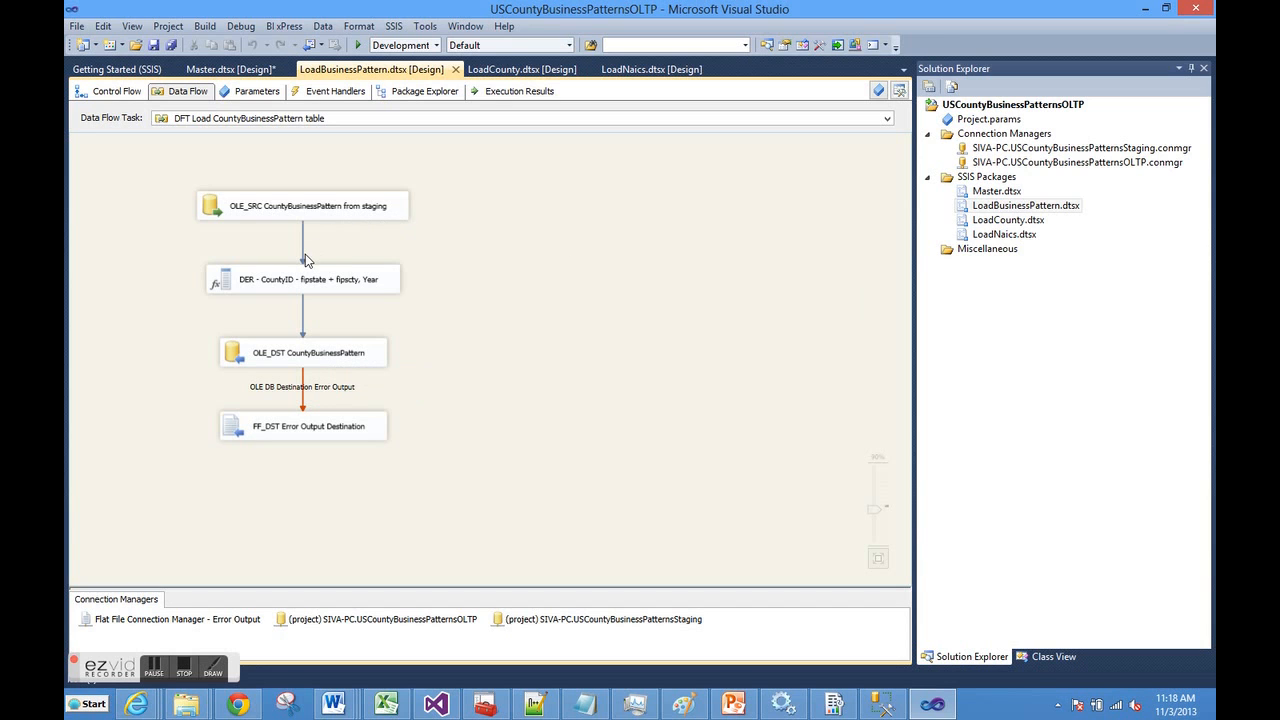
Step: Review the connection and the full column list of the OLE_SRC CountyBusinessPattern from staging source
double_click(286, 218)
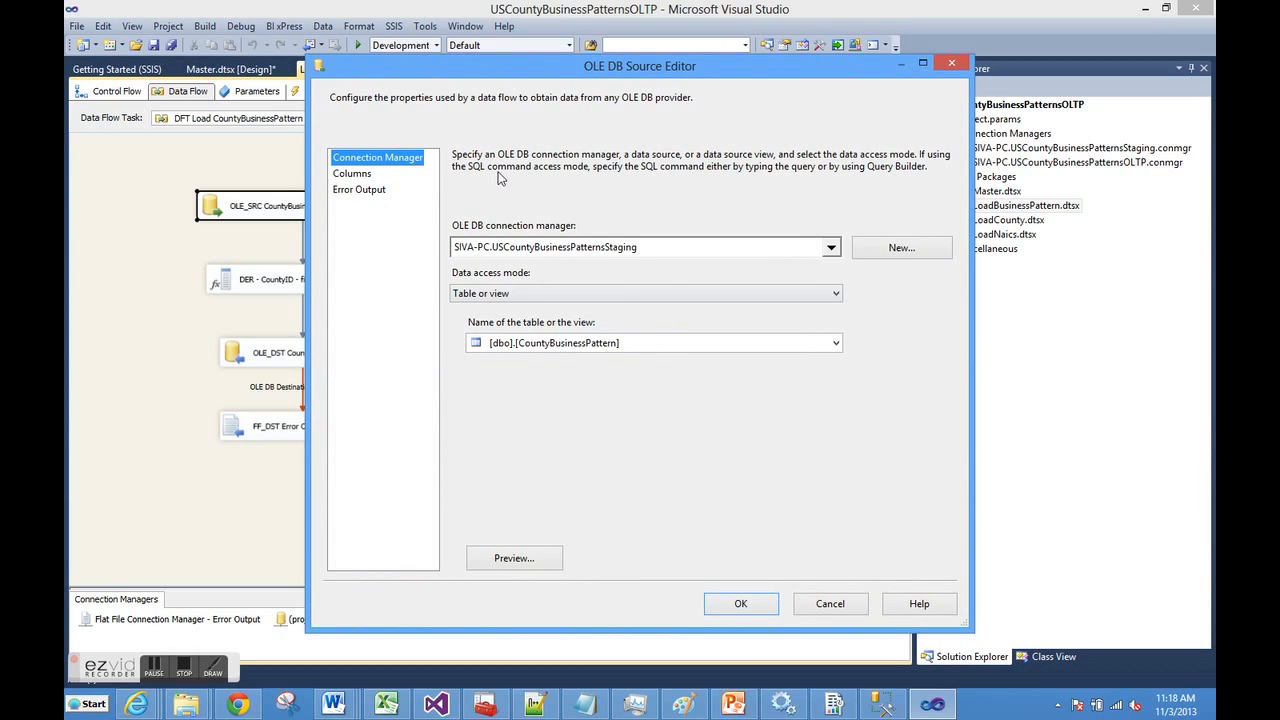
left_click(370, 176)
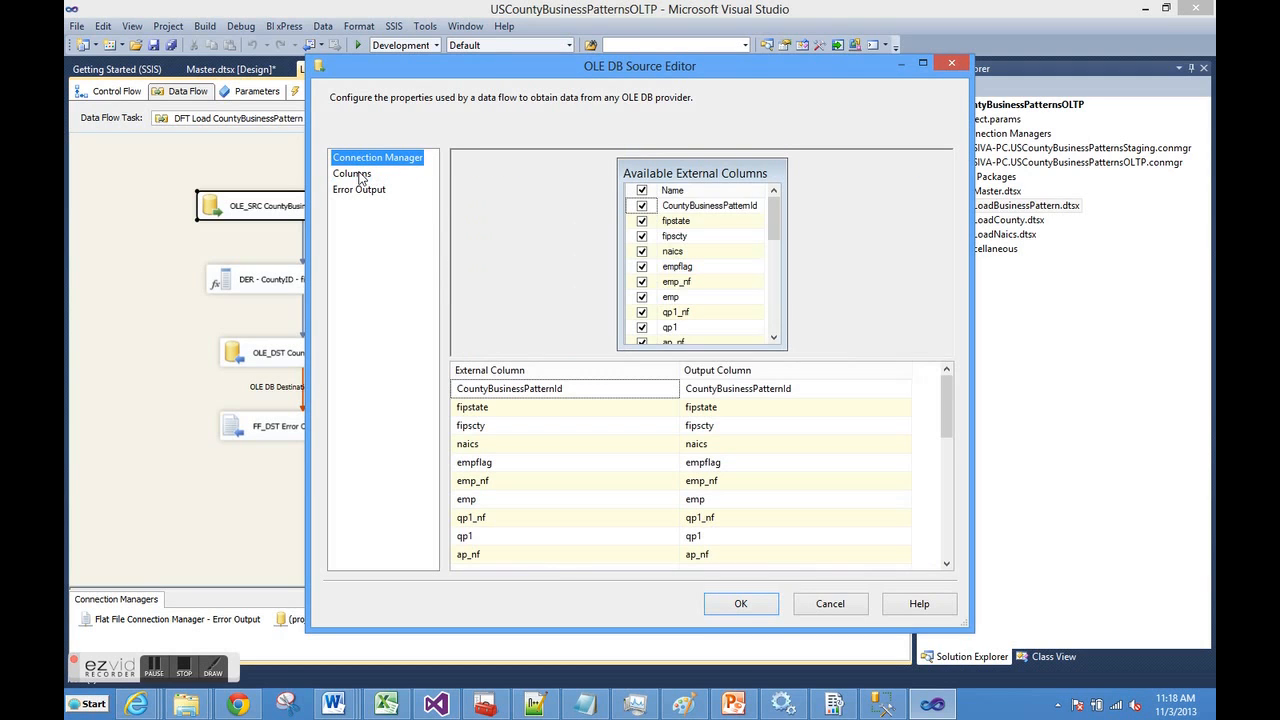
left_click_drag(946, 408, 966, 556)
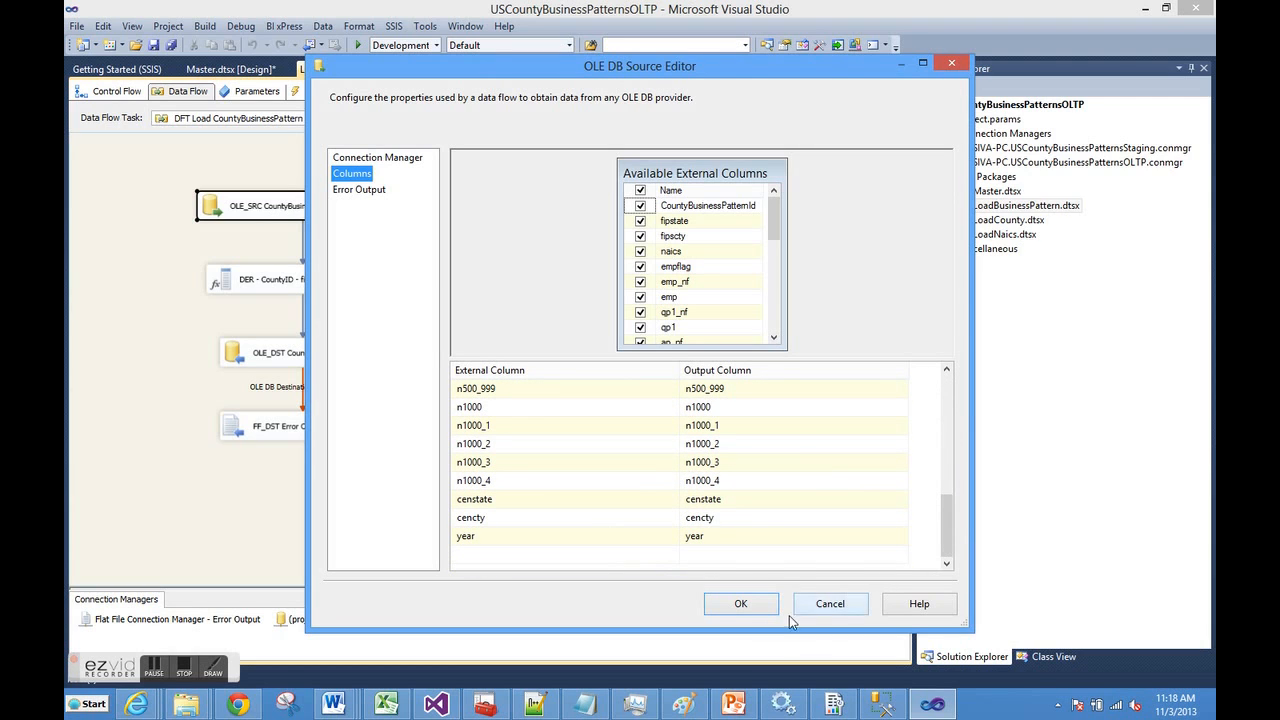
left_click(741, 605)
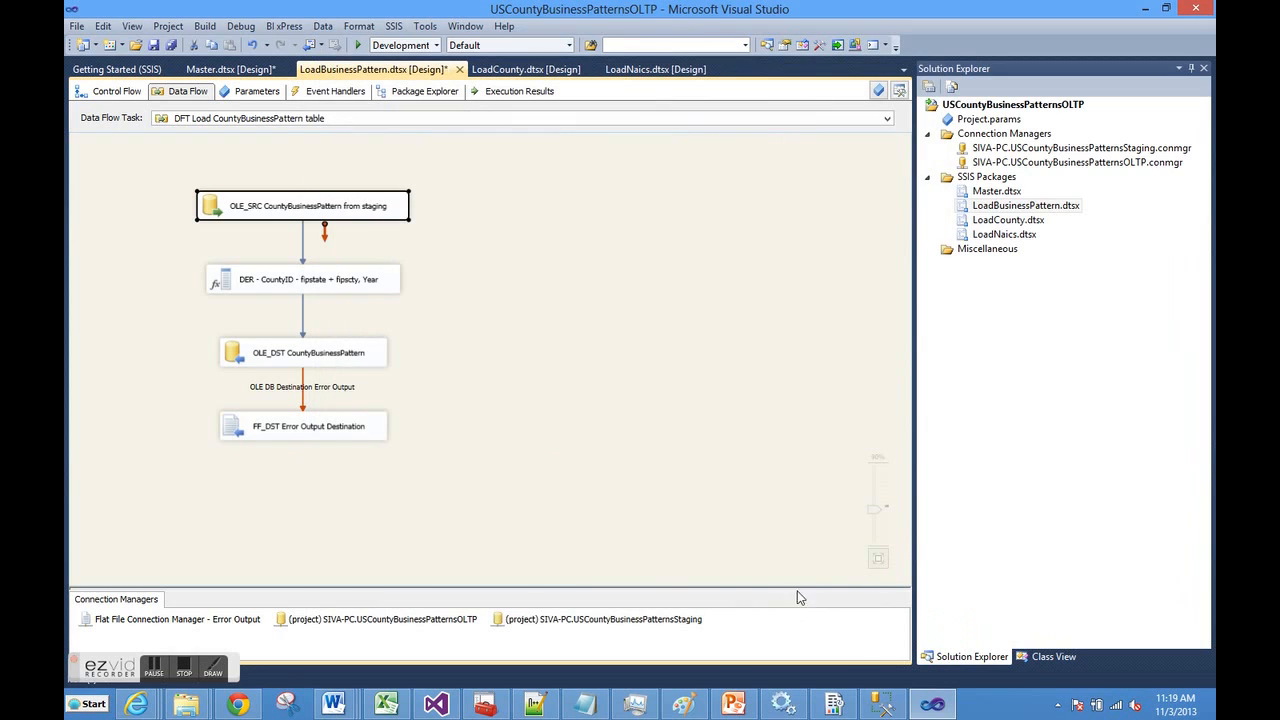
Step: Review the CountyID and year expressions, data types and lengths in the DER - CountyID derived column transformation
left_click(240, 287)
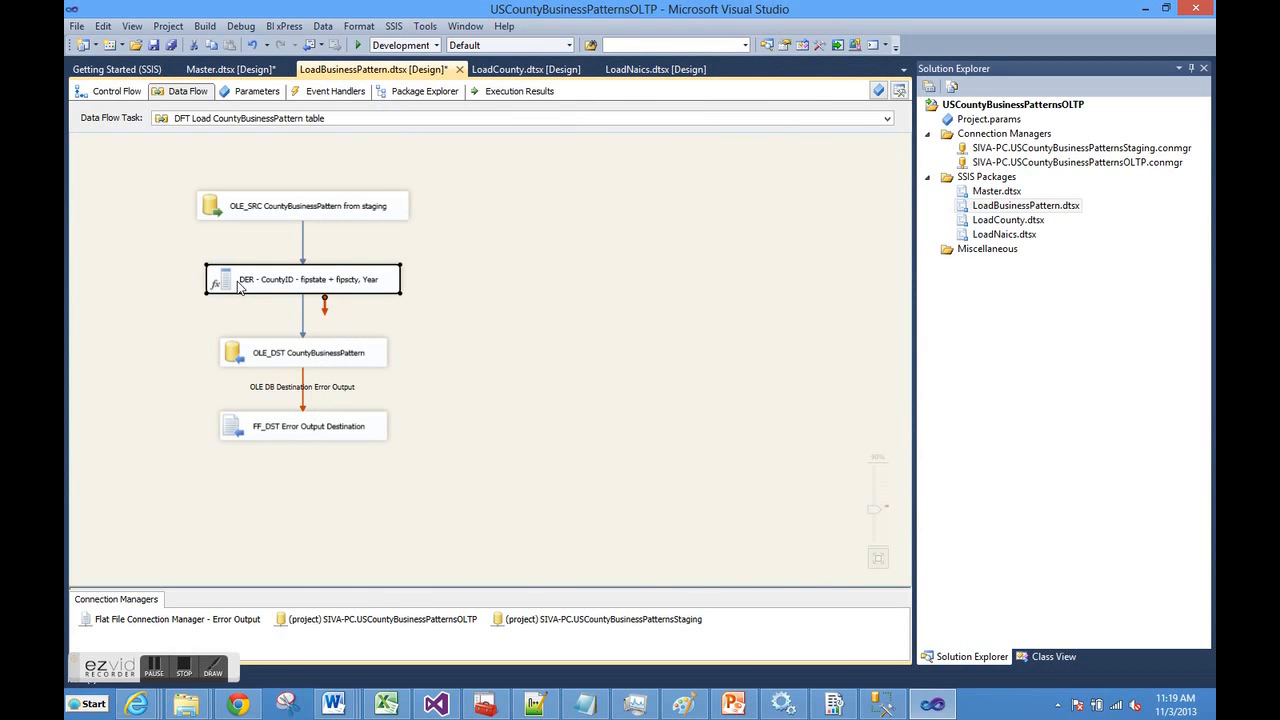
right_click(237, 281)
left_click(259, 292)
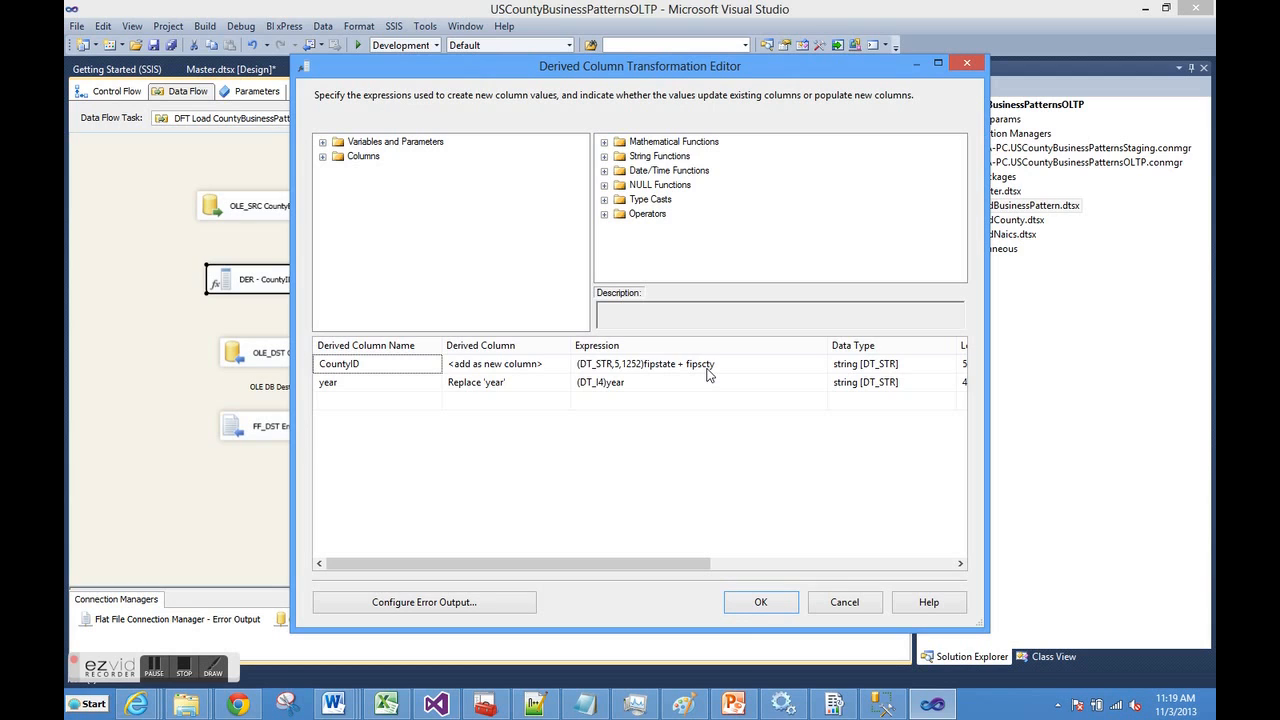
left_click_drag(657, 563, 768, 570)
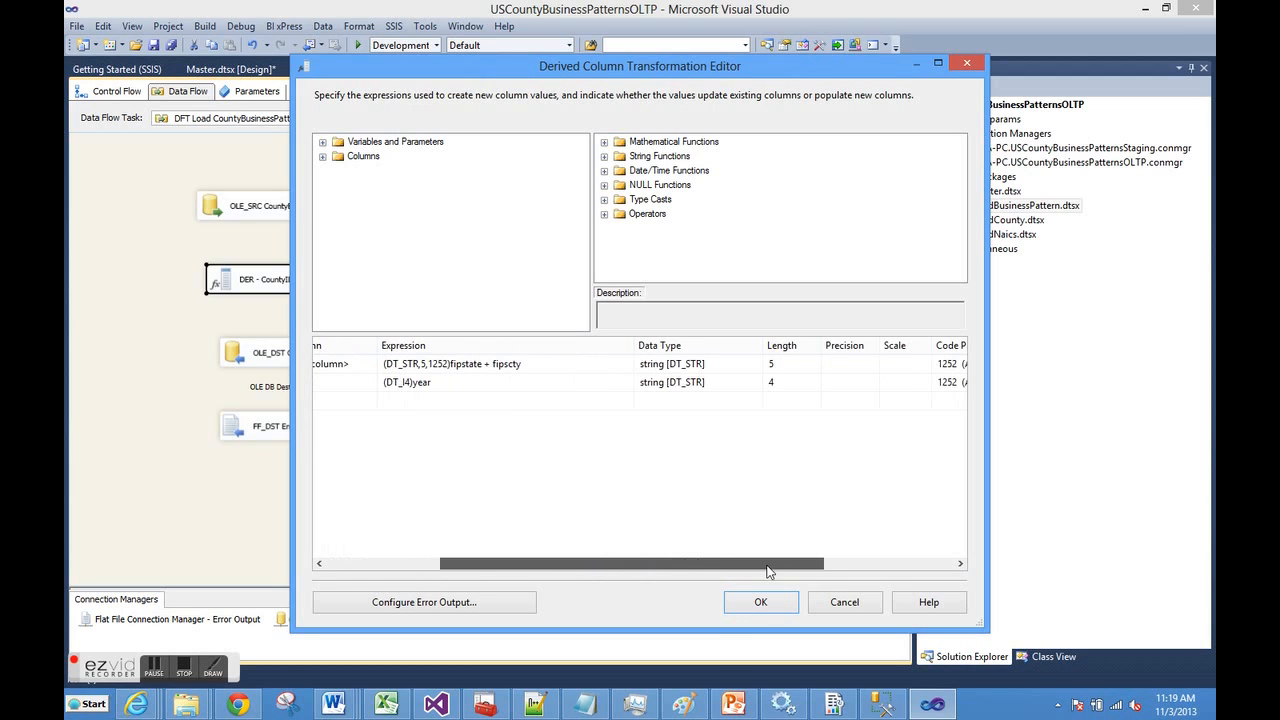
left_click(776, 365)
left_click_drag(789, 566, 557, 554)
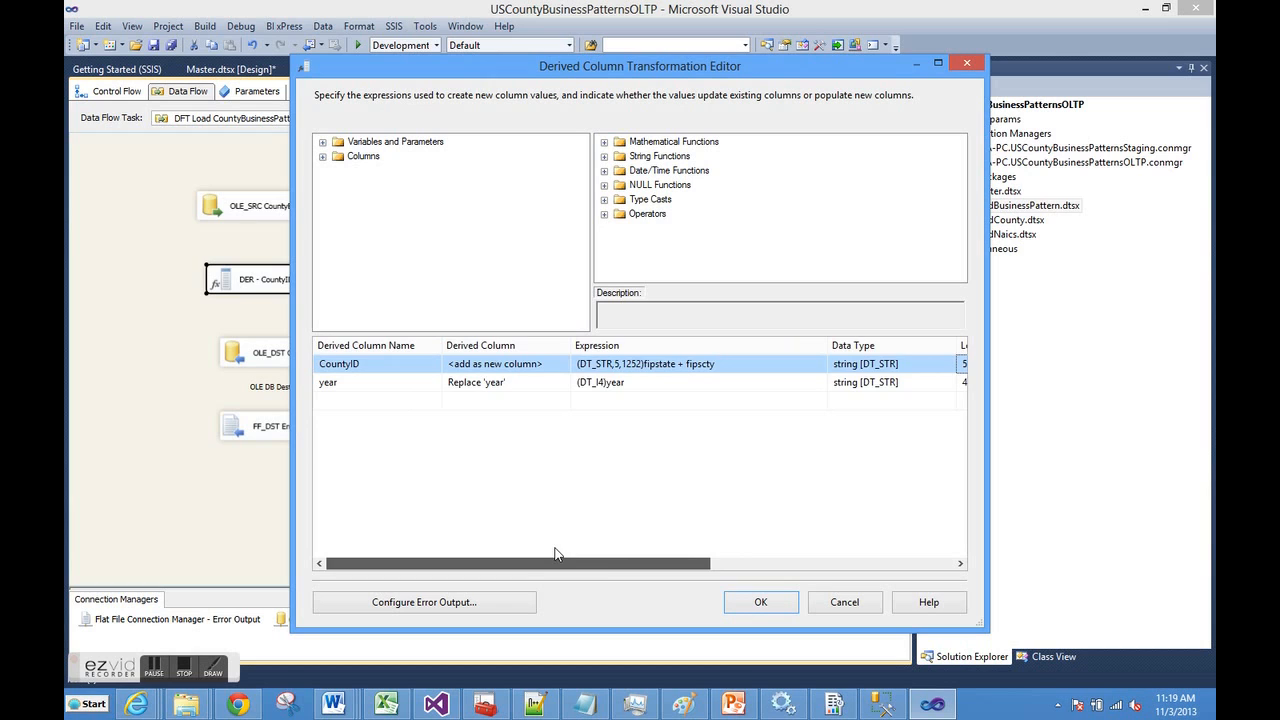
left_click_drag(650, 564, 557, 554)
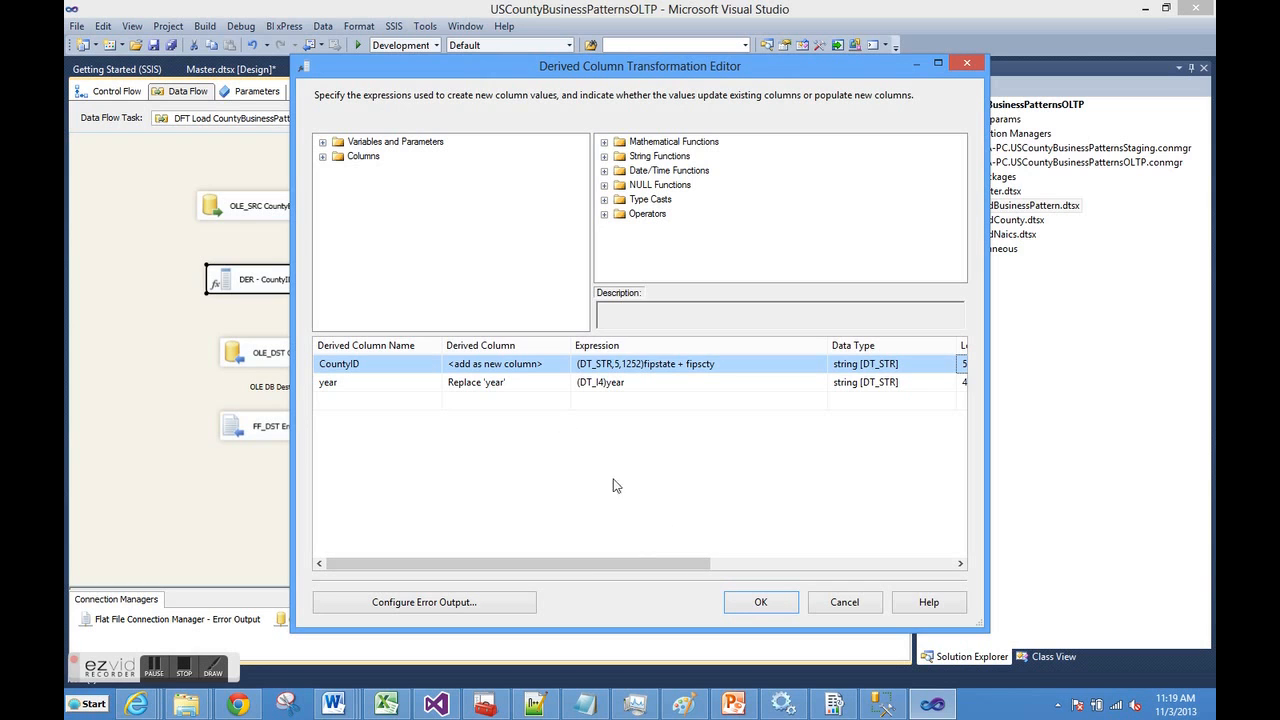
left_click(762, 601)
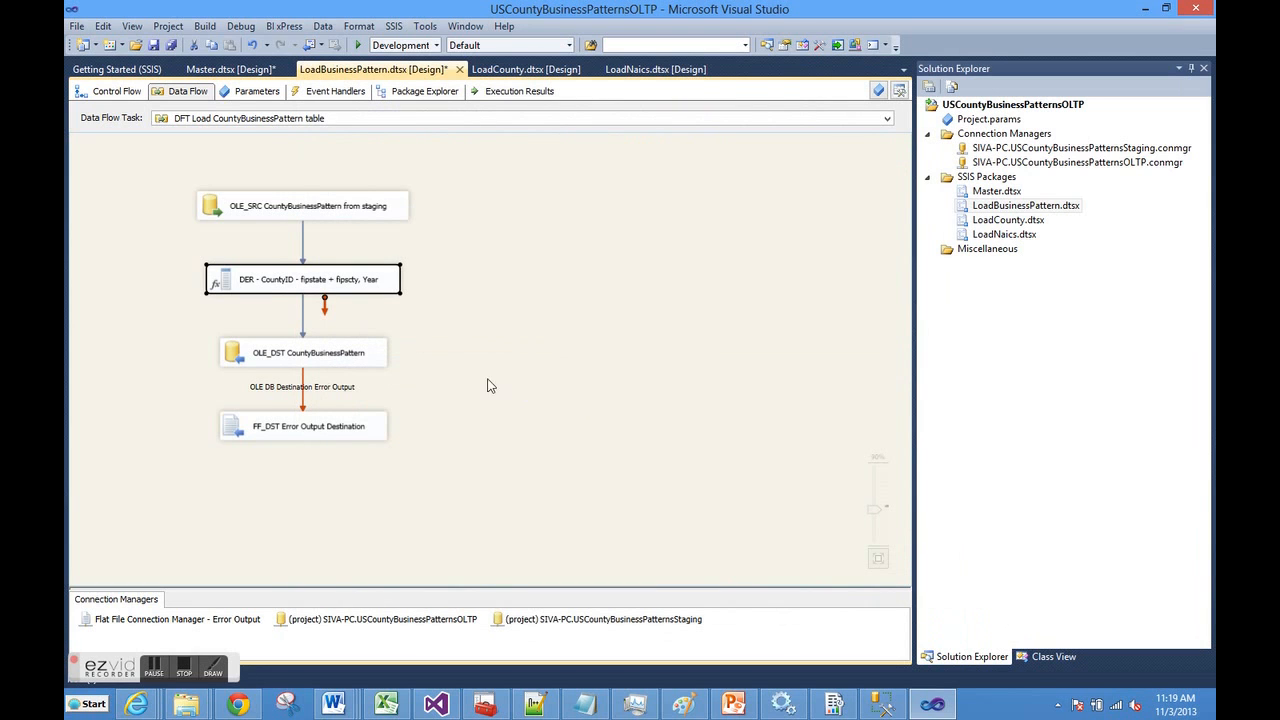
Step: Review the connection, column mappings and error output settings of the OLE_DST CountyBusinessPattern destination
left_click(343, 358)
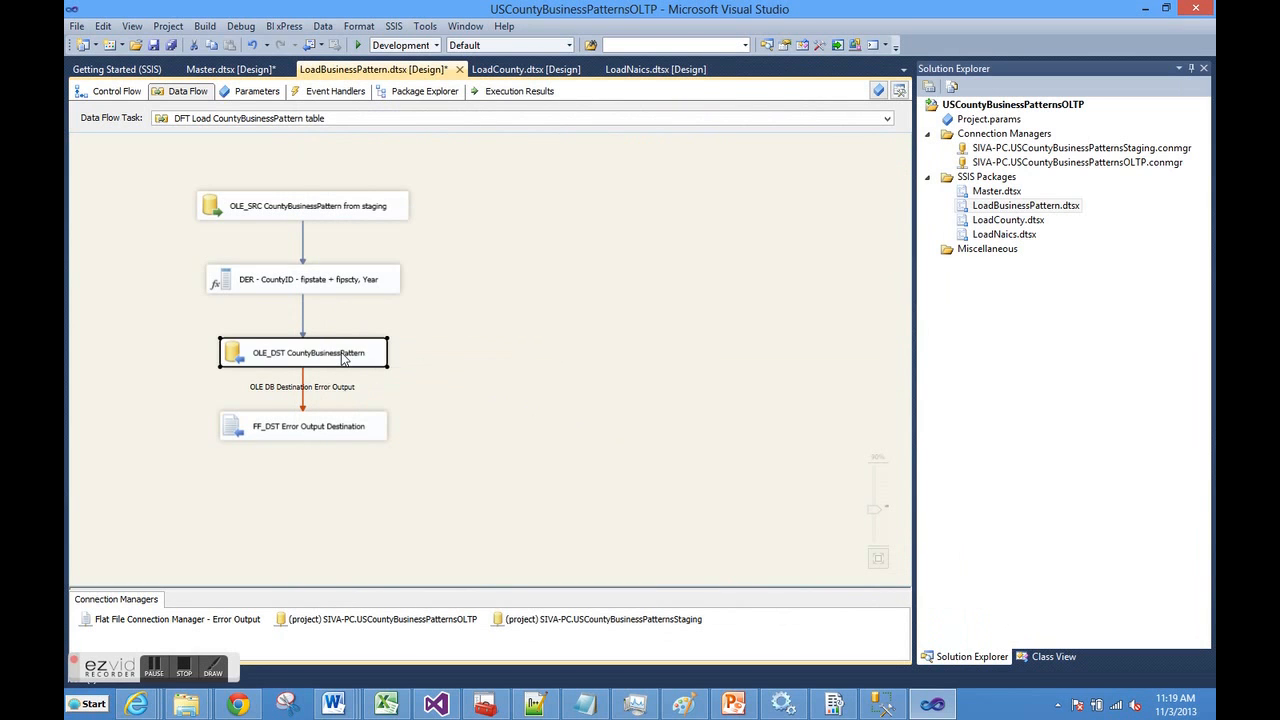
right_click(343, 358)
key("Escape")
double_click(361, 366)
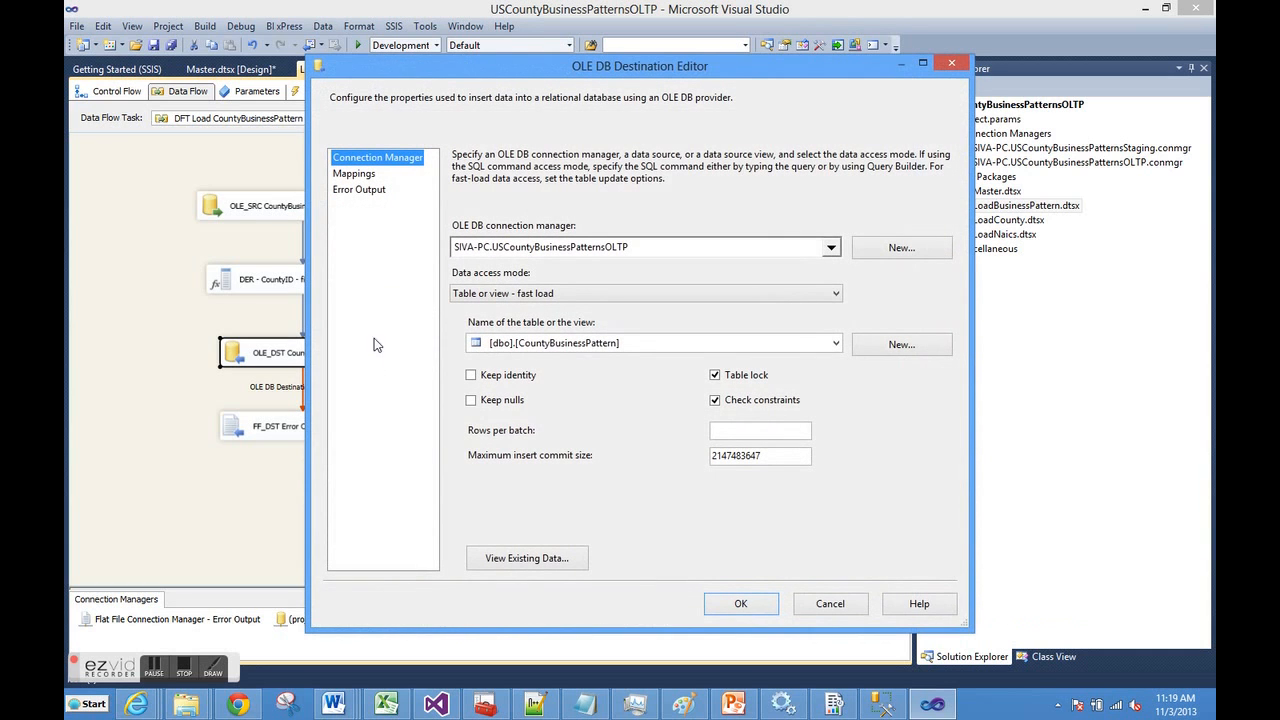
left_click(362, 178)
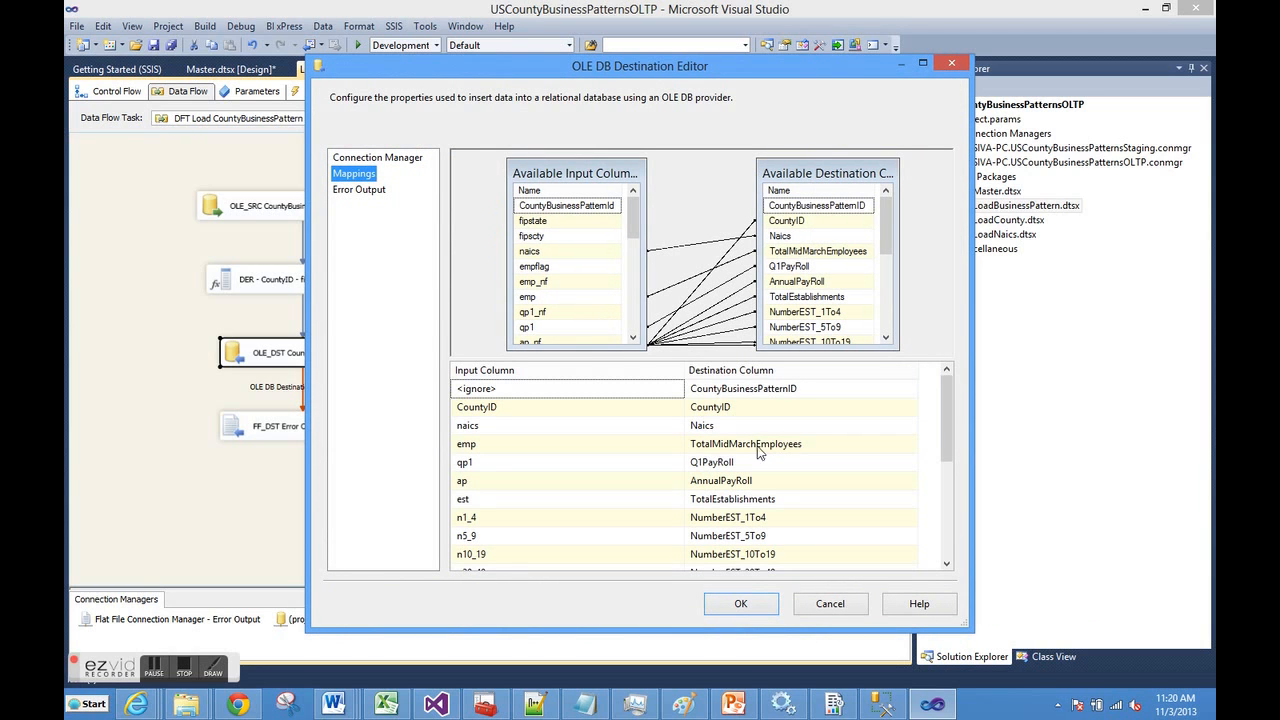
mouse_move(949, 422)
left_mouse_down()
mouse_move(947, 535)
mouse_move(955, 407)
left_mouse_up()
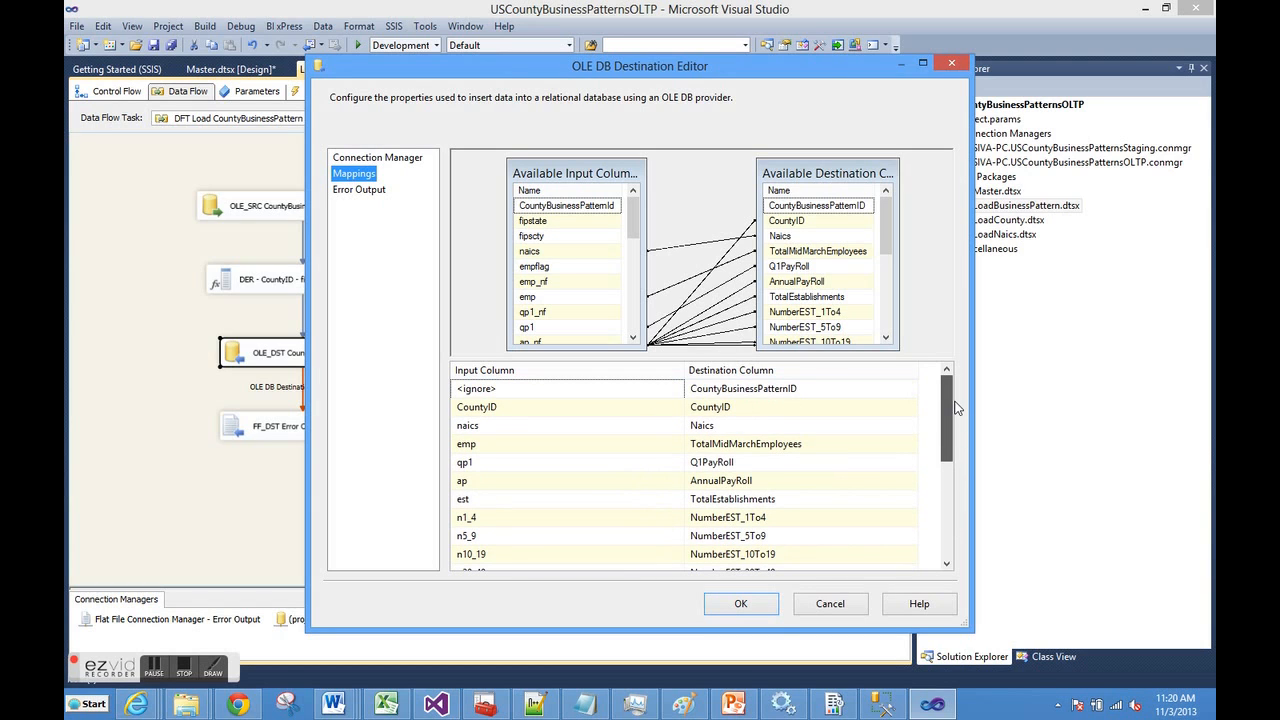
left_click(362, 190)
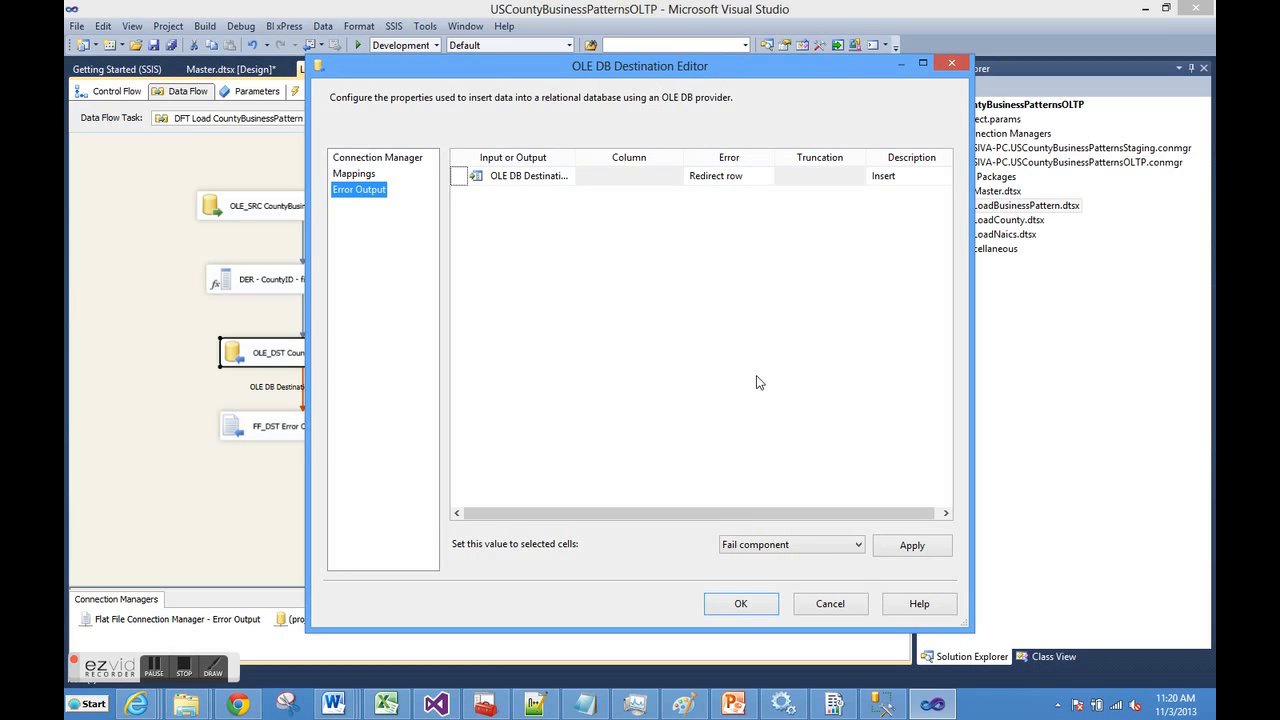
left_click(741, 604)
Step: Save and execute the Master.dtsx package, and show the LoadBusinessPattern.dtsx data flow while it runs
left_click(116, 92)
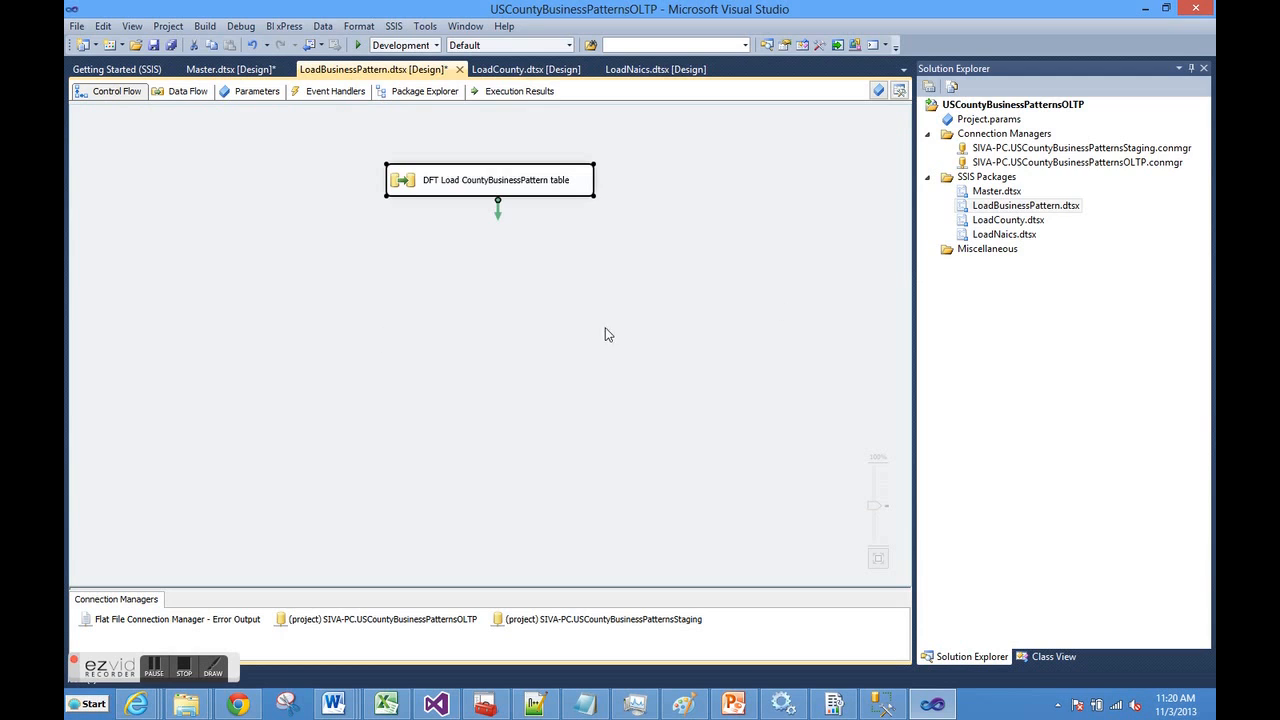
double_click(997, 191)
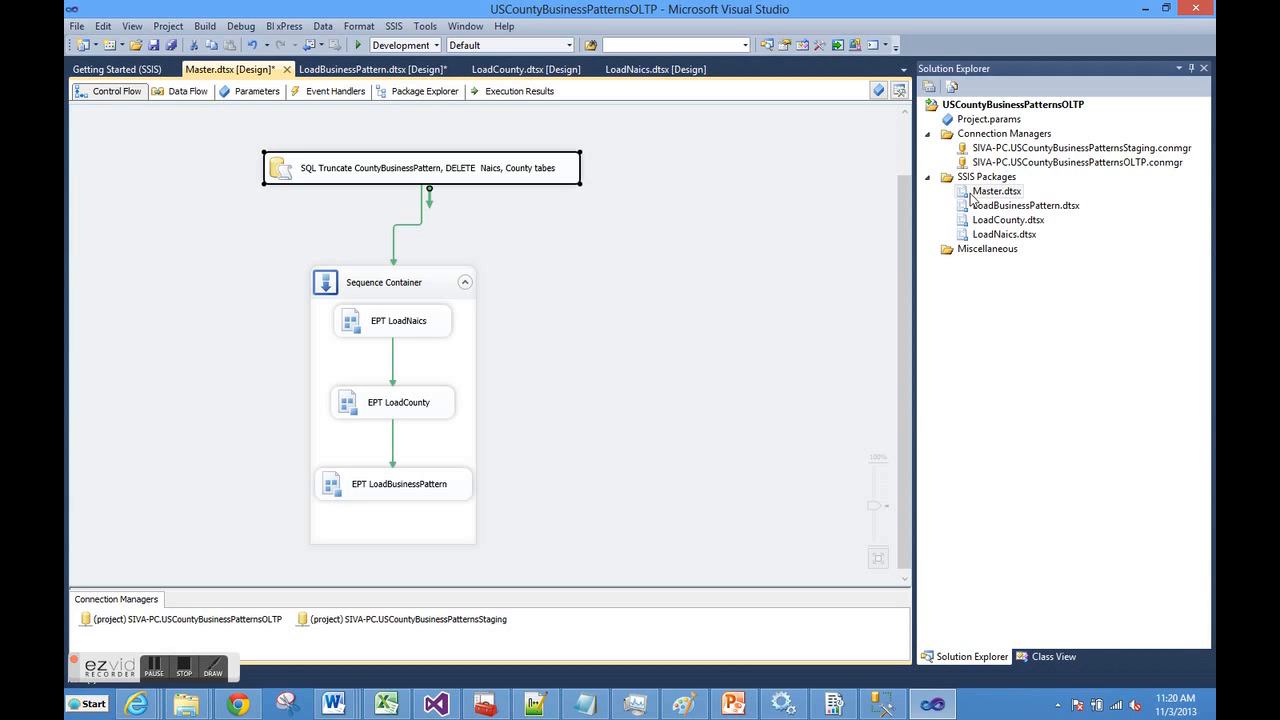
key("ctrl+s")
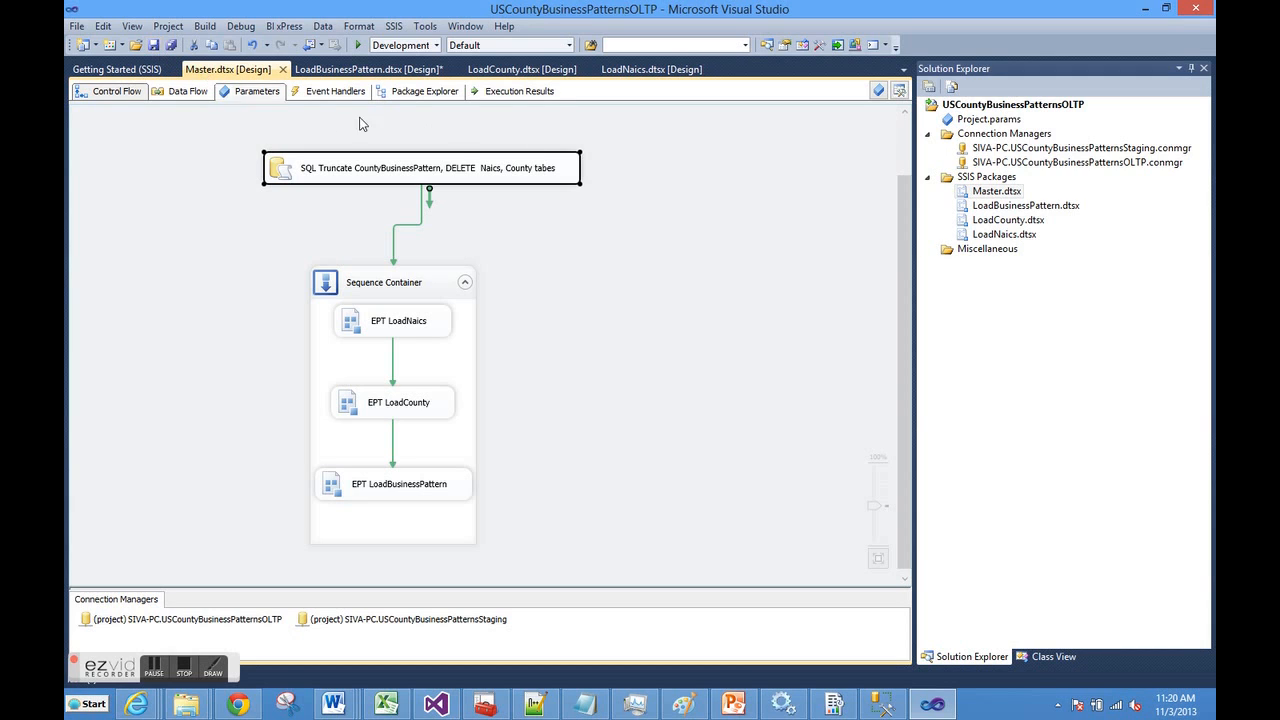
right_click(975, 204)
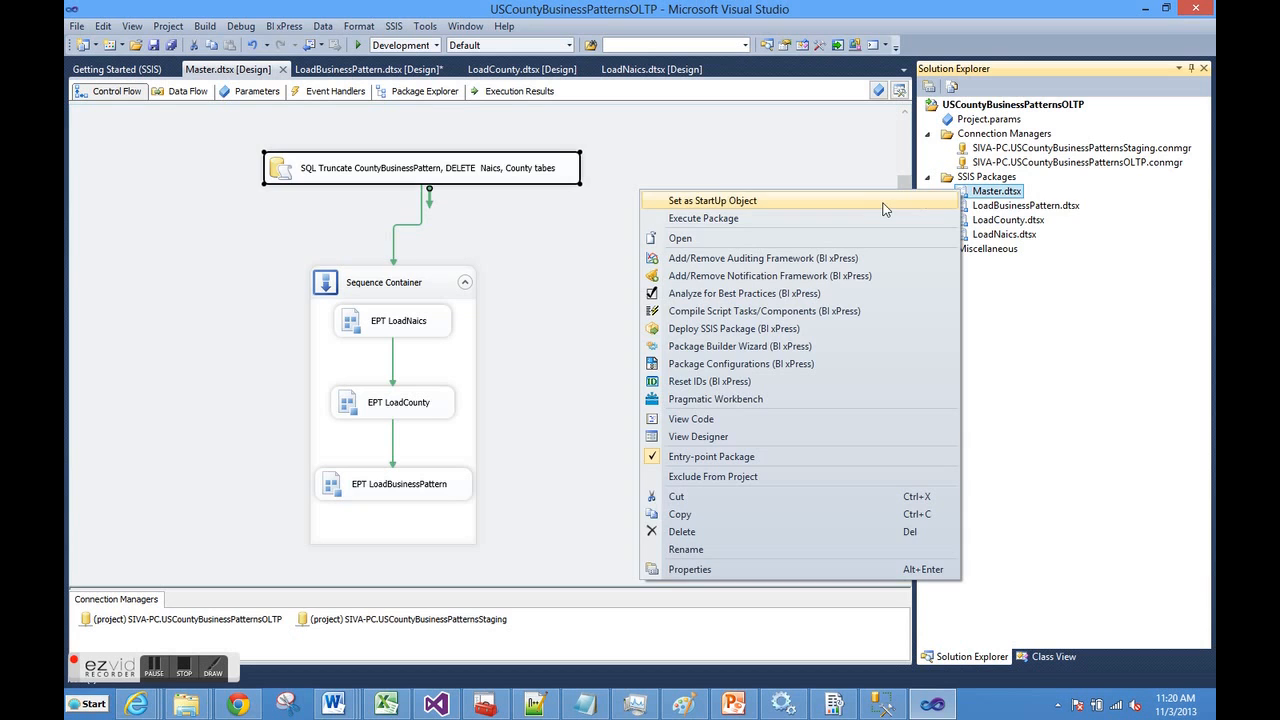
left_click(742, 220)
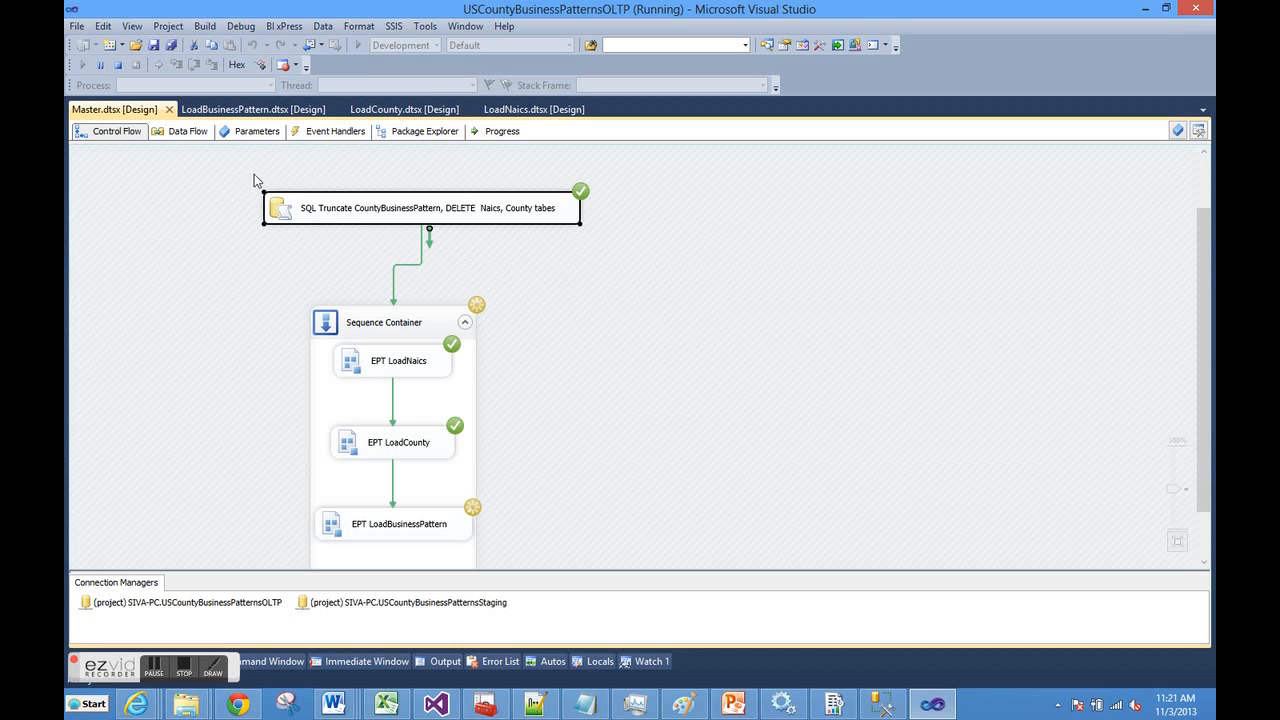
left_click(253, 112)
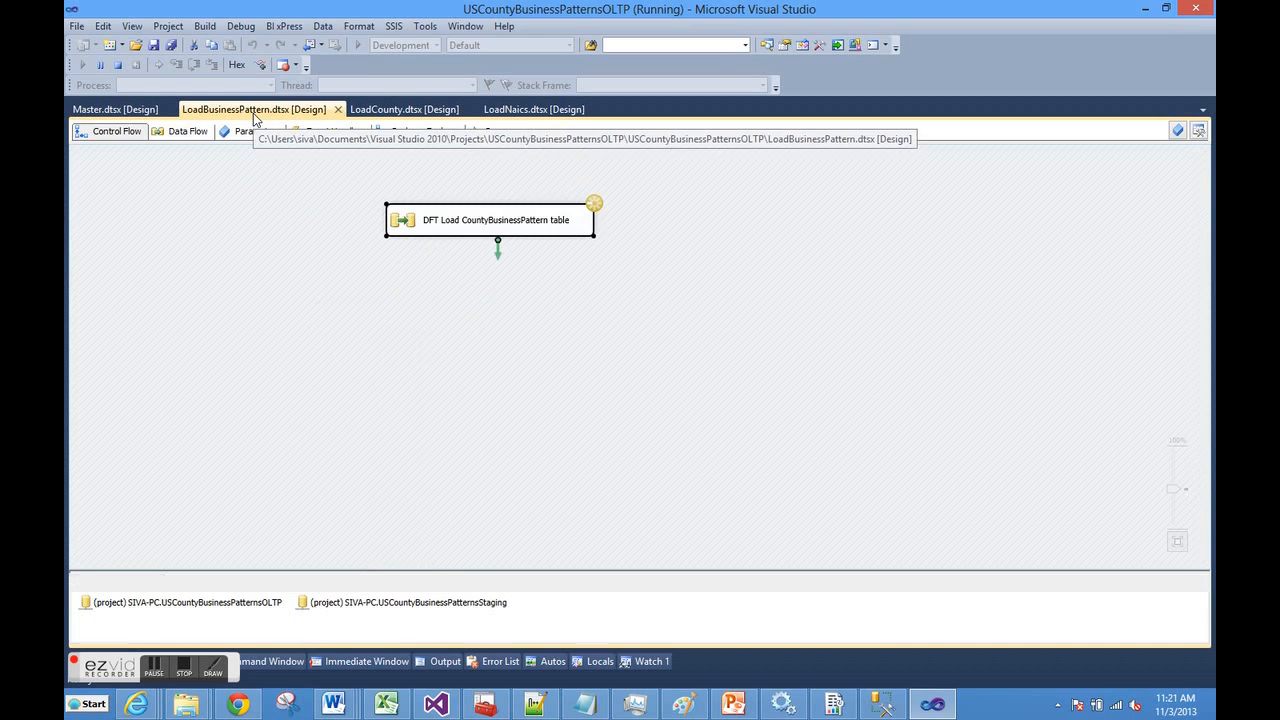
left_click(188, 132)
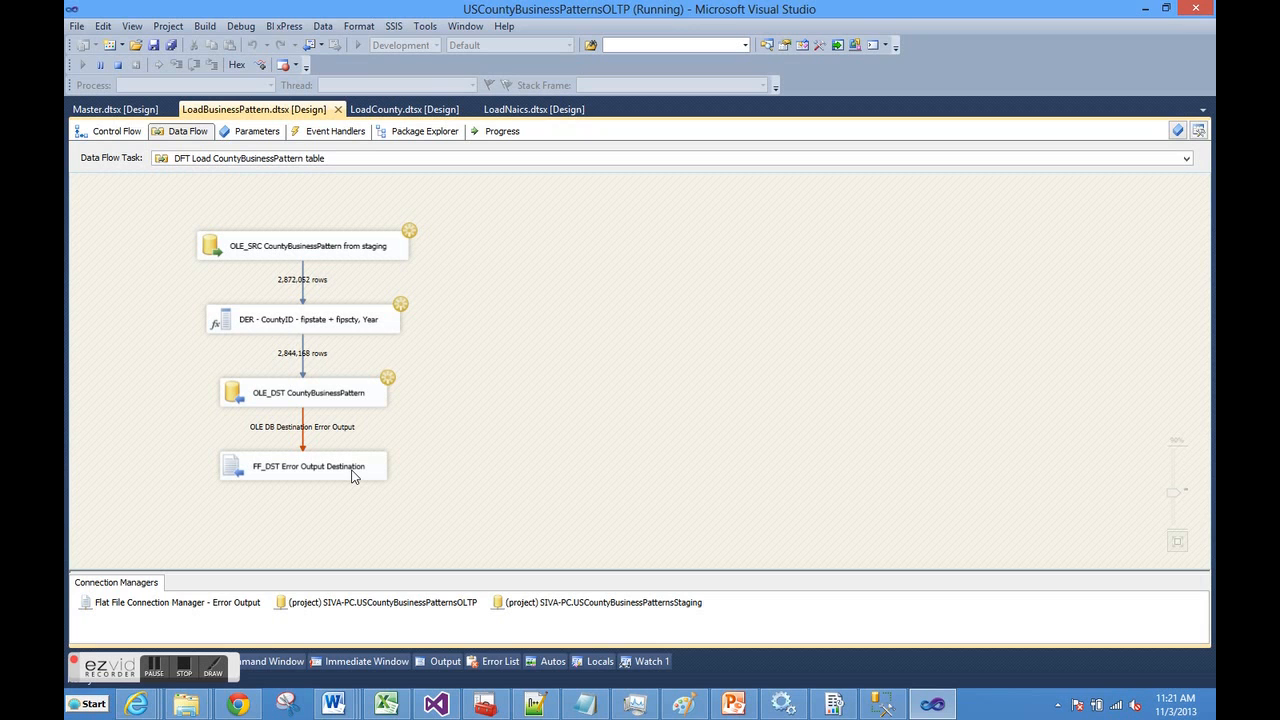
Step: Switch to Chrome and open the Integration Services error reference linked from the blog's SSIS Error Codes and Error Descriptions page
left_click(238, 706)
scroll(683, 328, "up", 2)
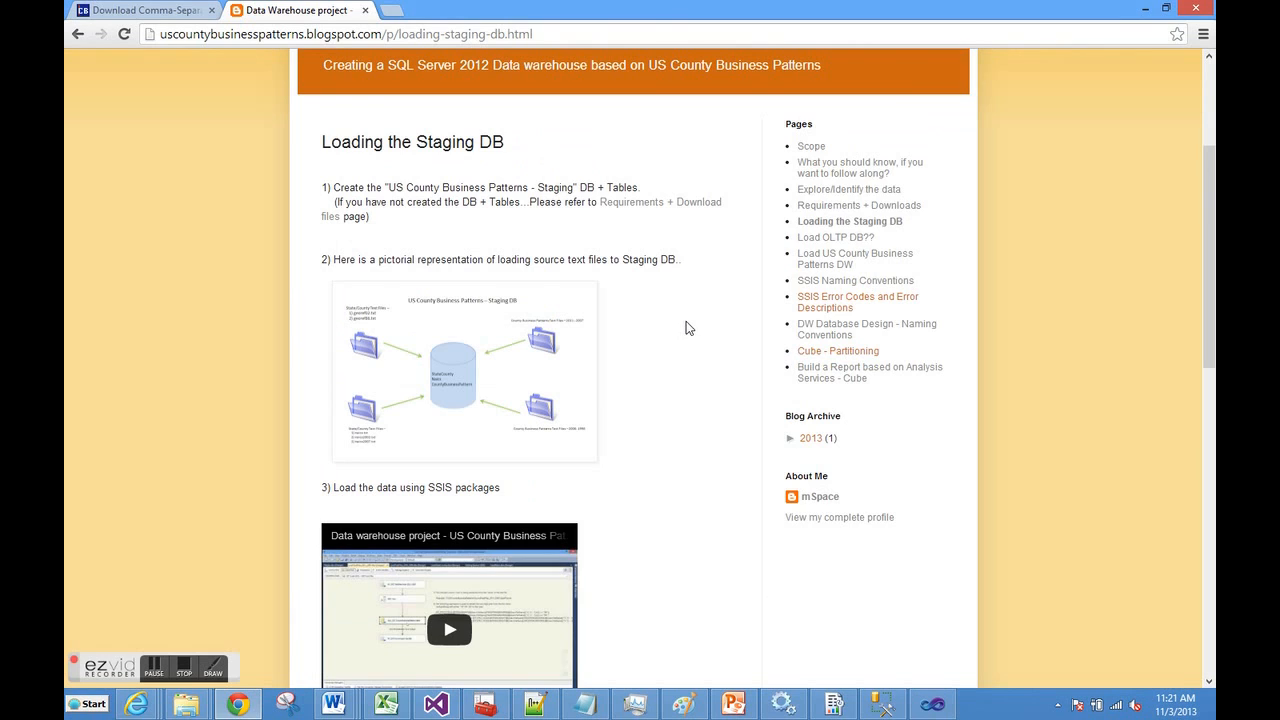
left_click(812, 308)
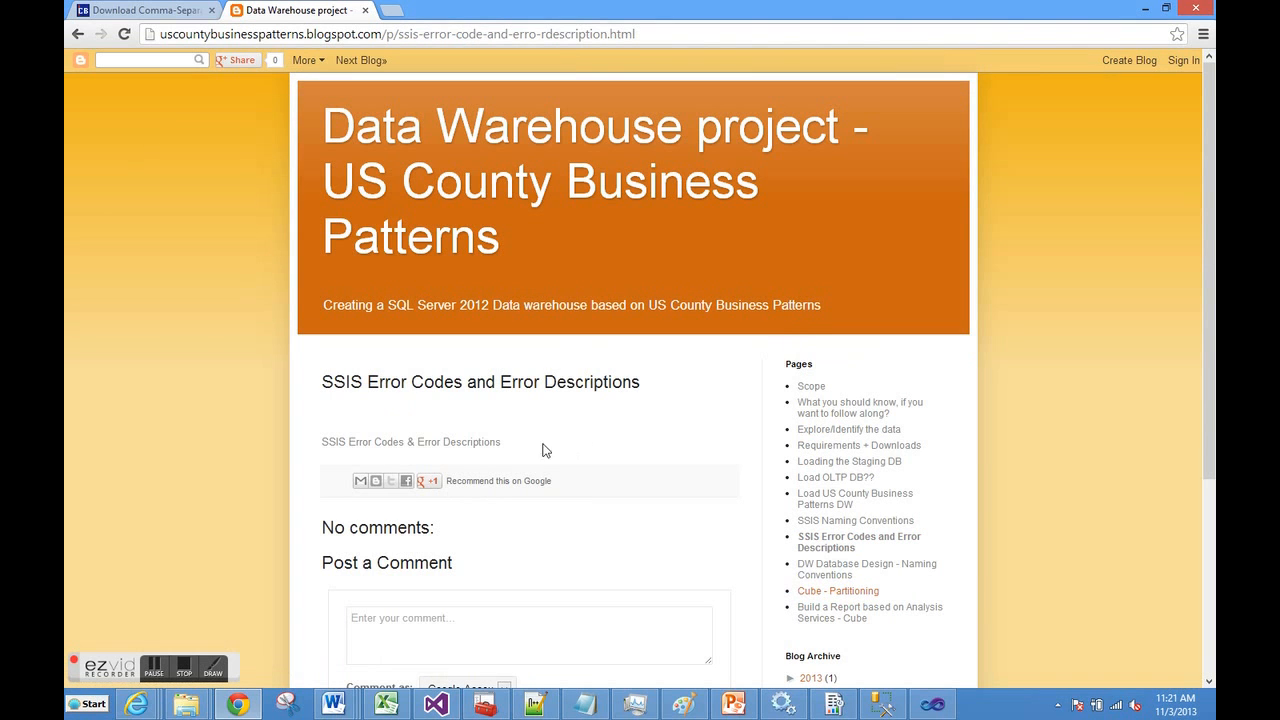
left_click(471, 446)
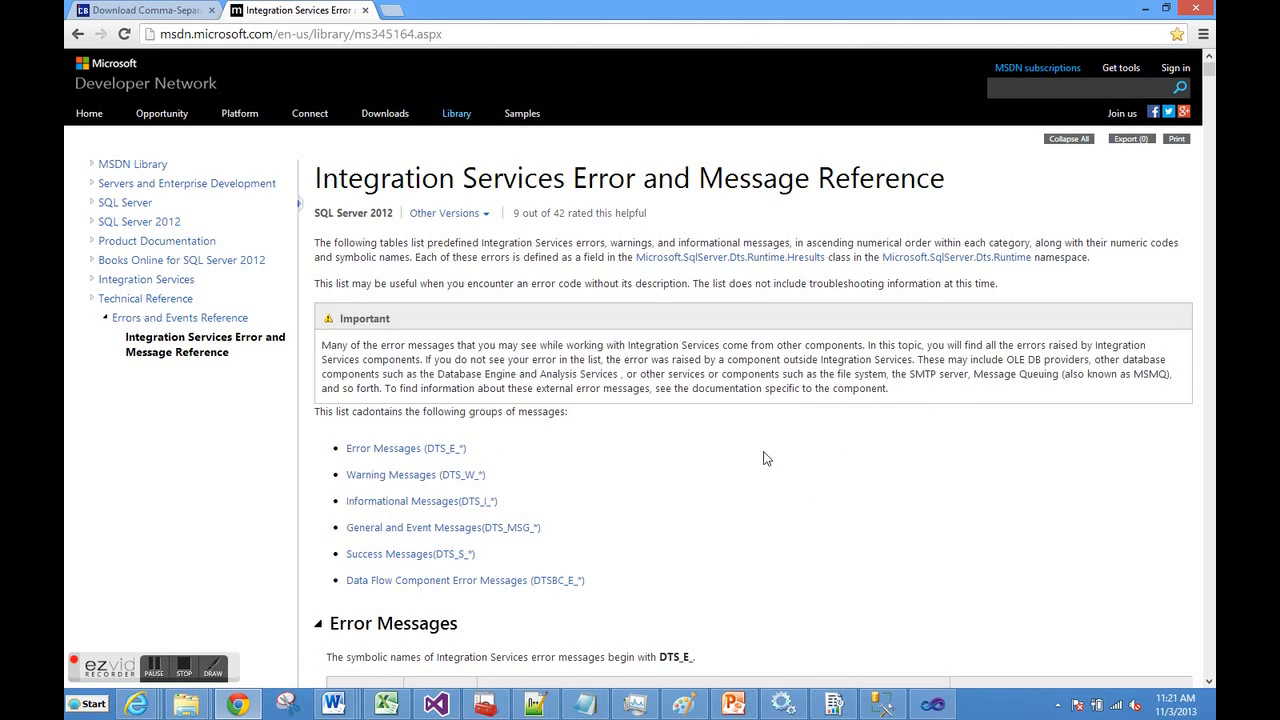
Step: Examine the decimal codes, symbolic names and descriptions in the reference's Error Messages table
scroll(765, 458, "down", 4)
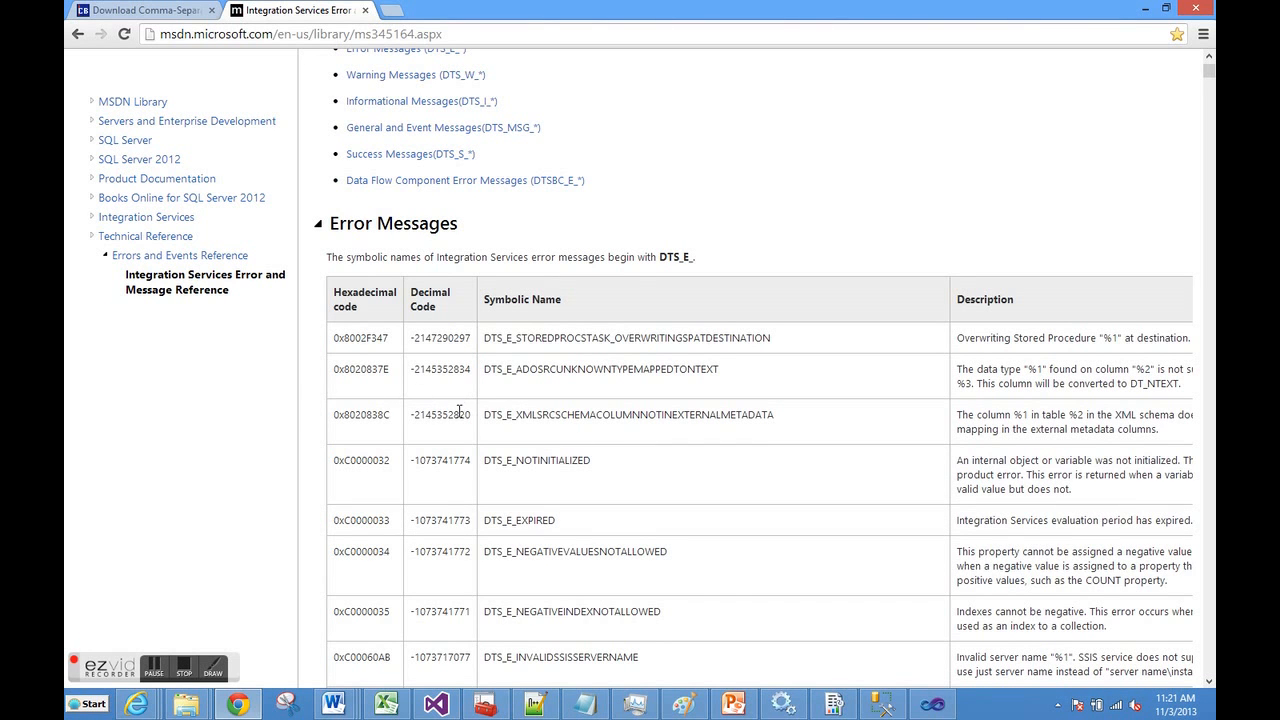
scroll(609, 447, "down", 3)
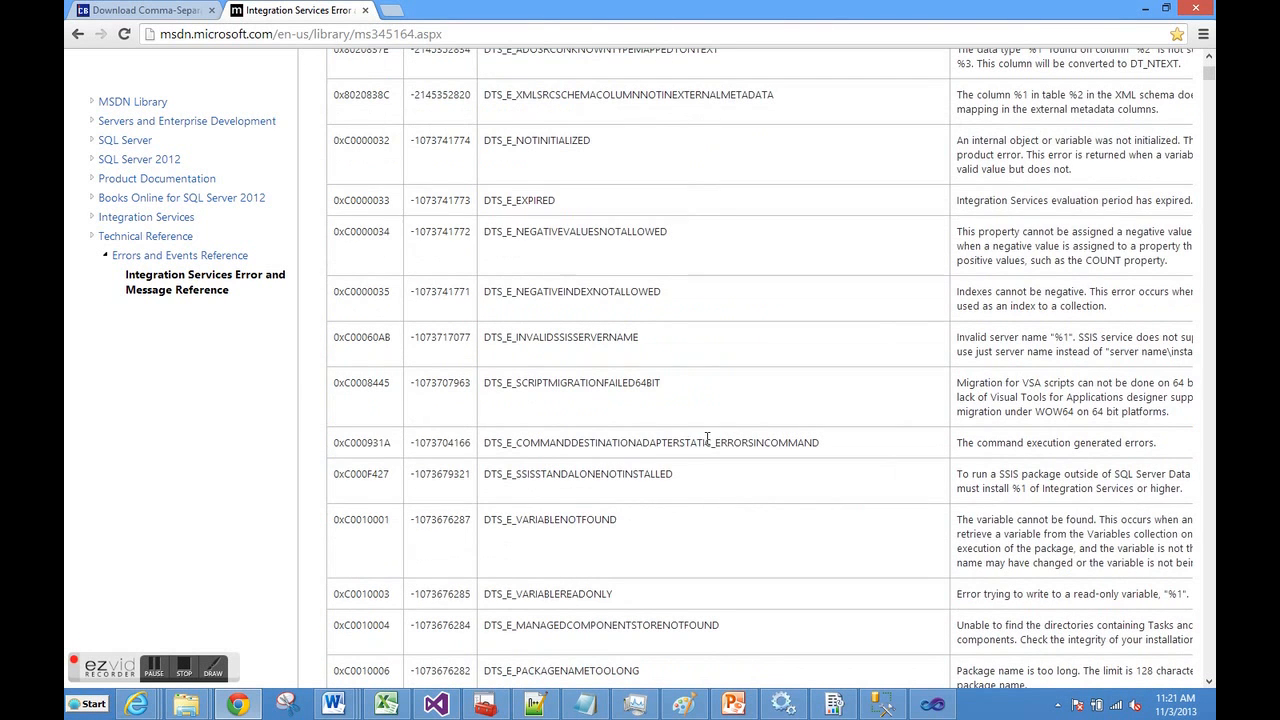
scroll(966, 410, "up", 3)
scroll(966, 410, "down", 2)
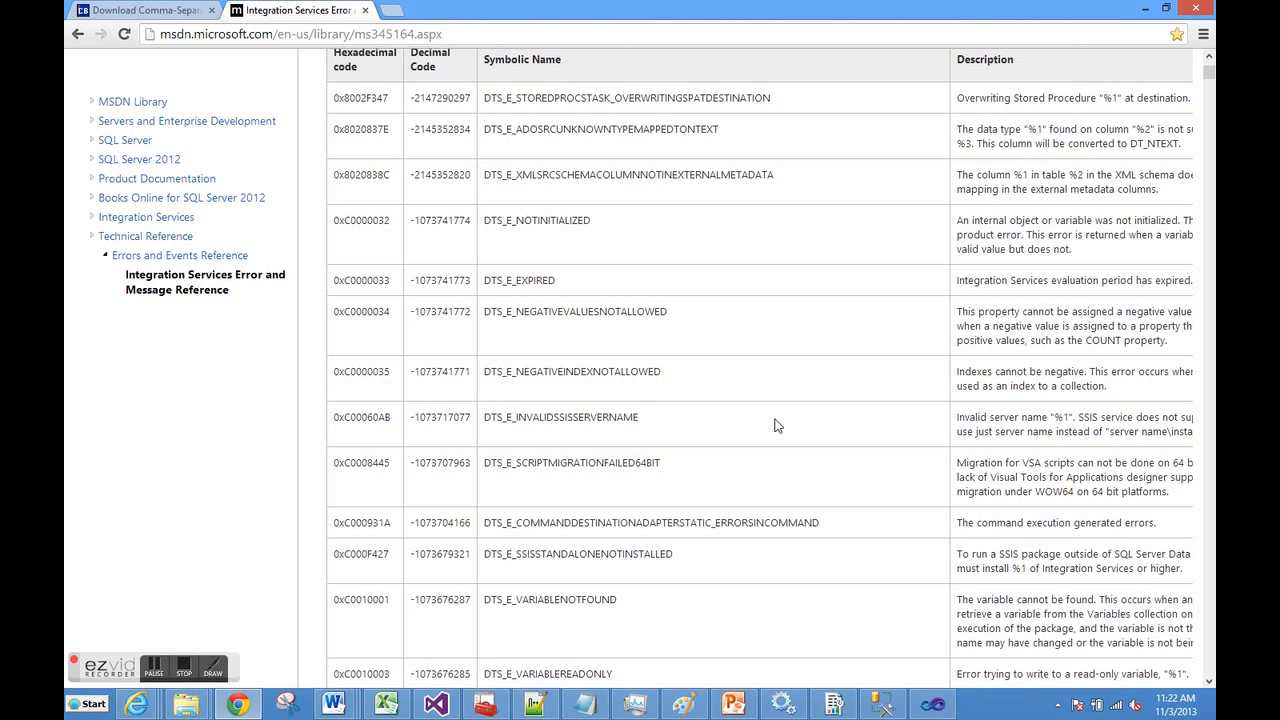
scroll(777, 424, "down", 2)
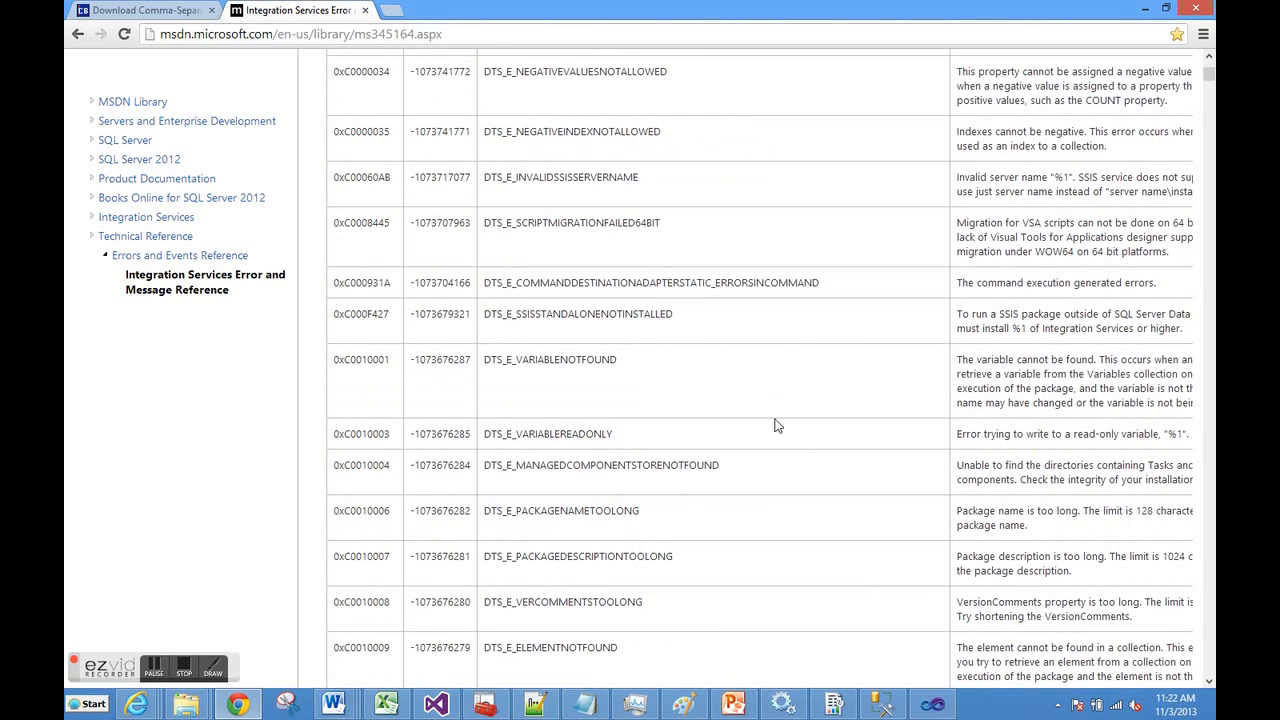
scroll(777, 424, "down", 2)
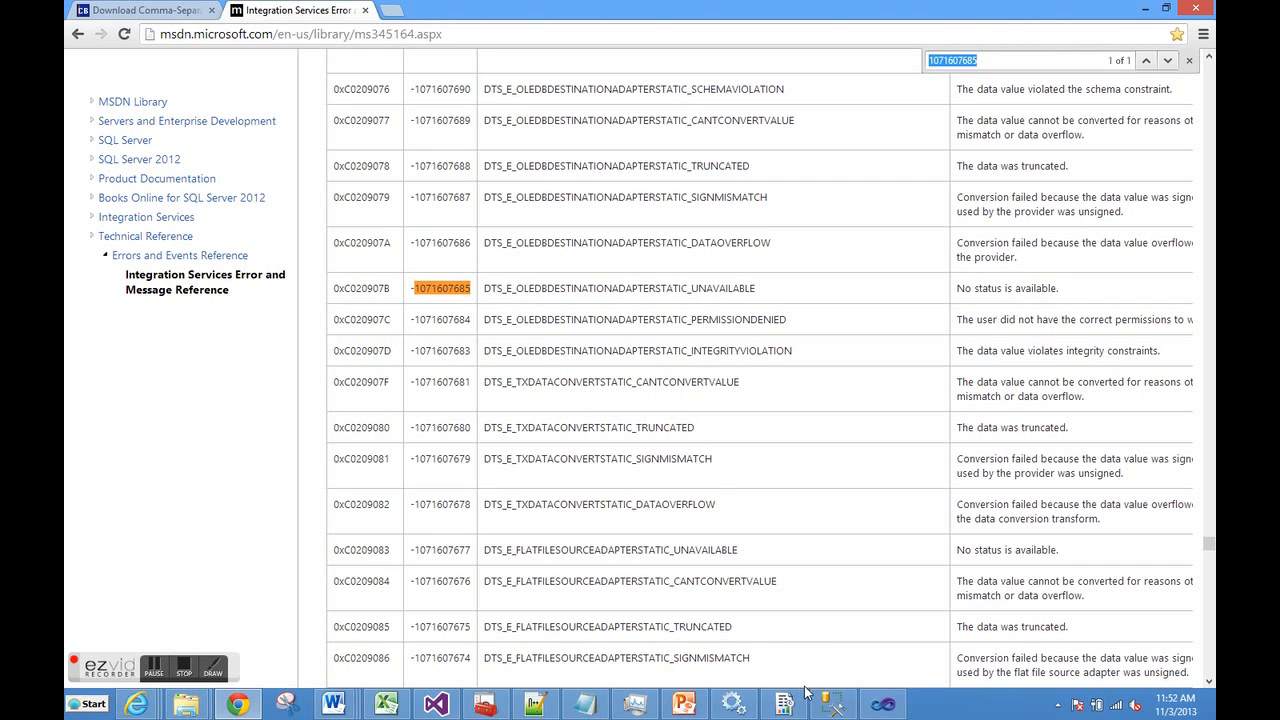
Step: Check the finished data flow in Visual Studio, then open ErrorOutputOLTP.txt from the ErrorOutput folder and select the first row's error code
left_click(883, 704)
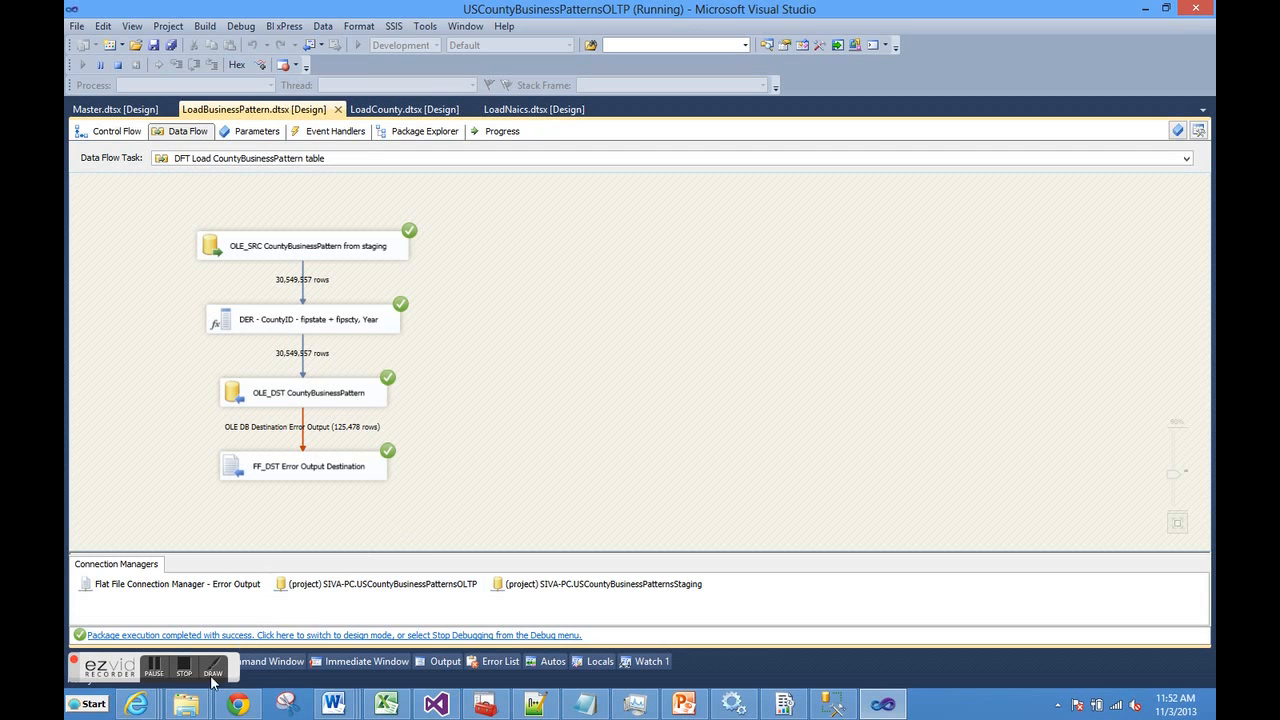
mouse_move(184, 710)
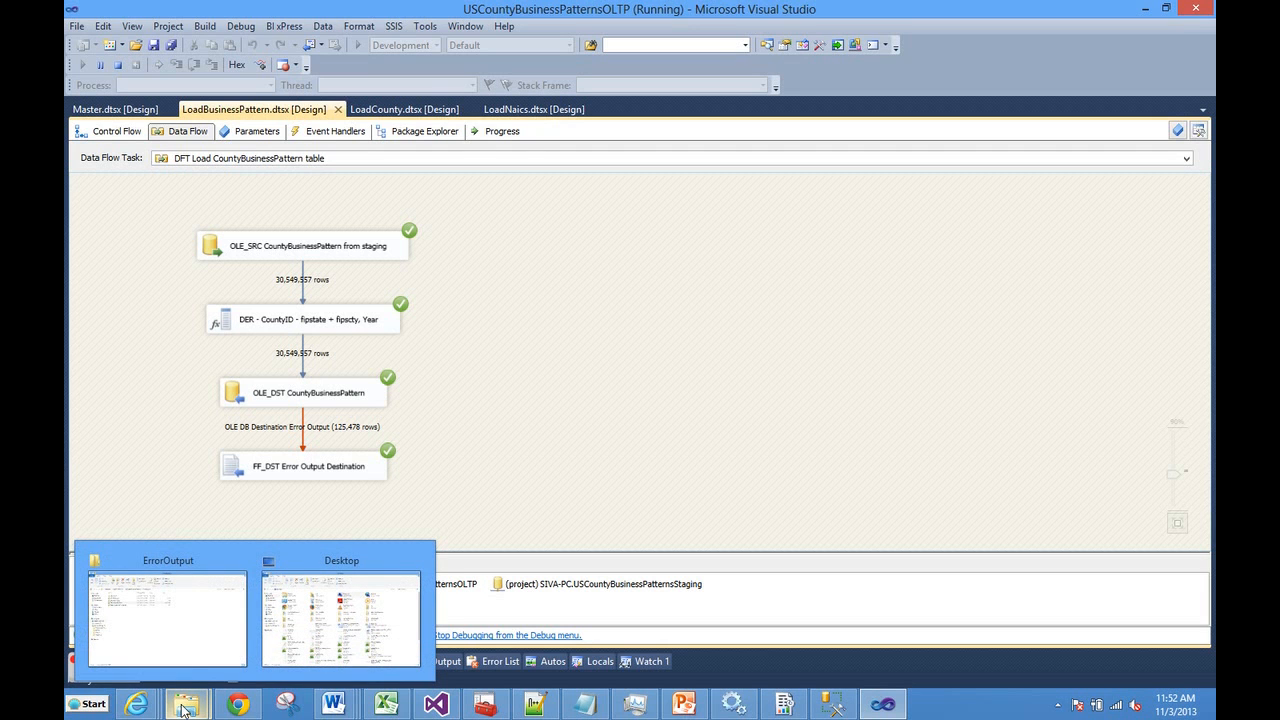
left_click(180, 640)
double_click(296, 229)
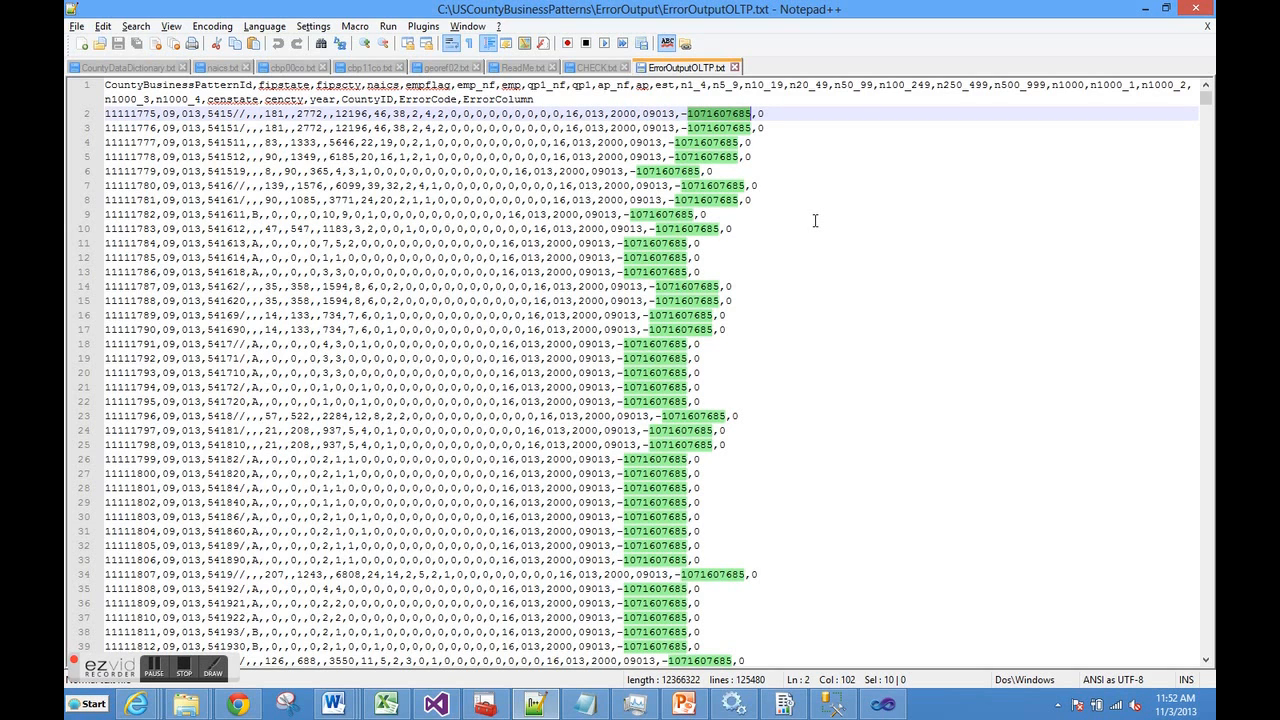
double_click(725, 115)
left_click(238, 705)
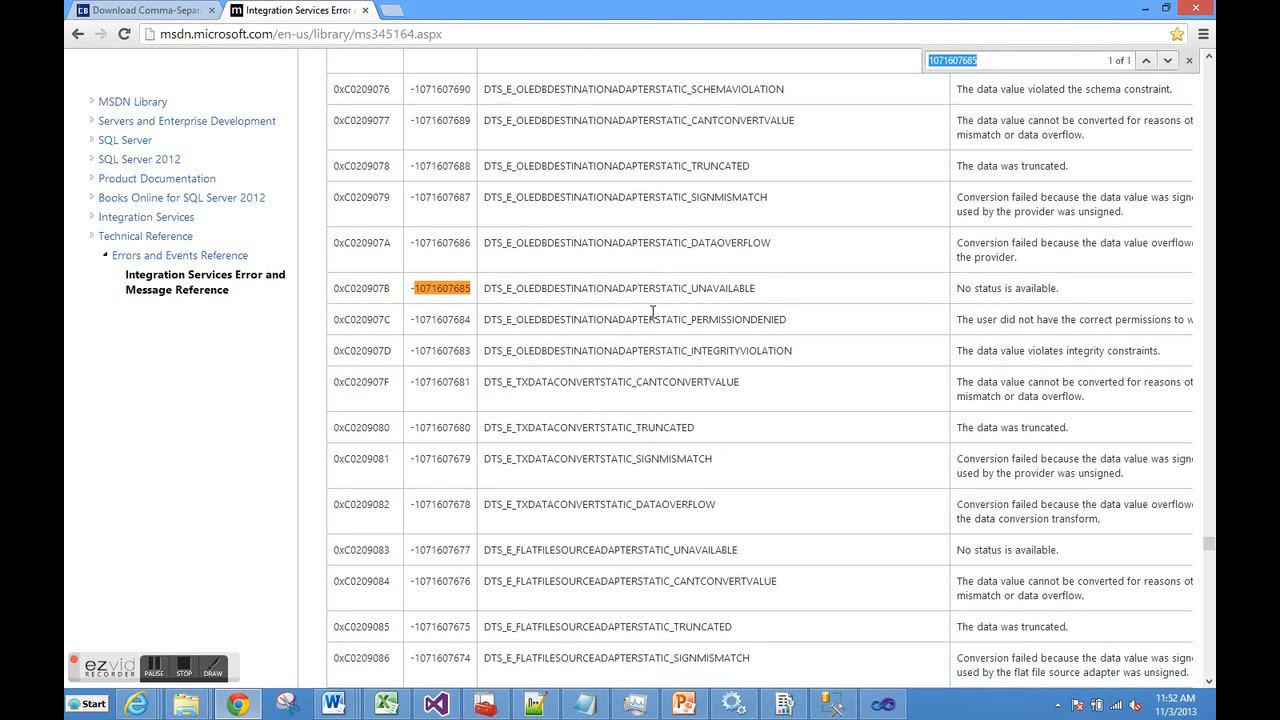
left_click(988, 61)
double_click(455, 289)
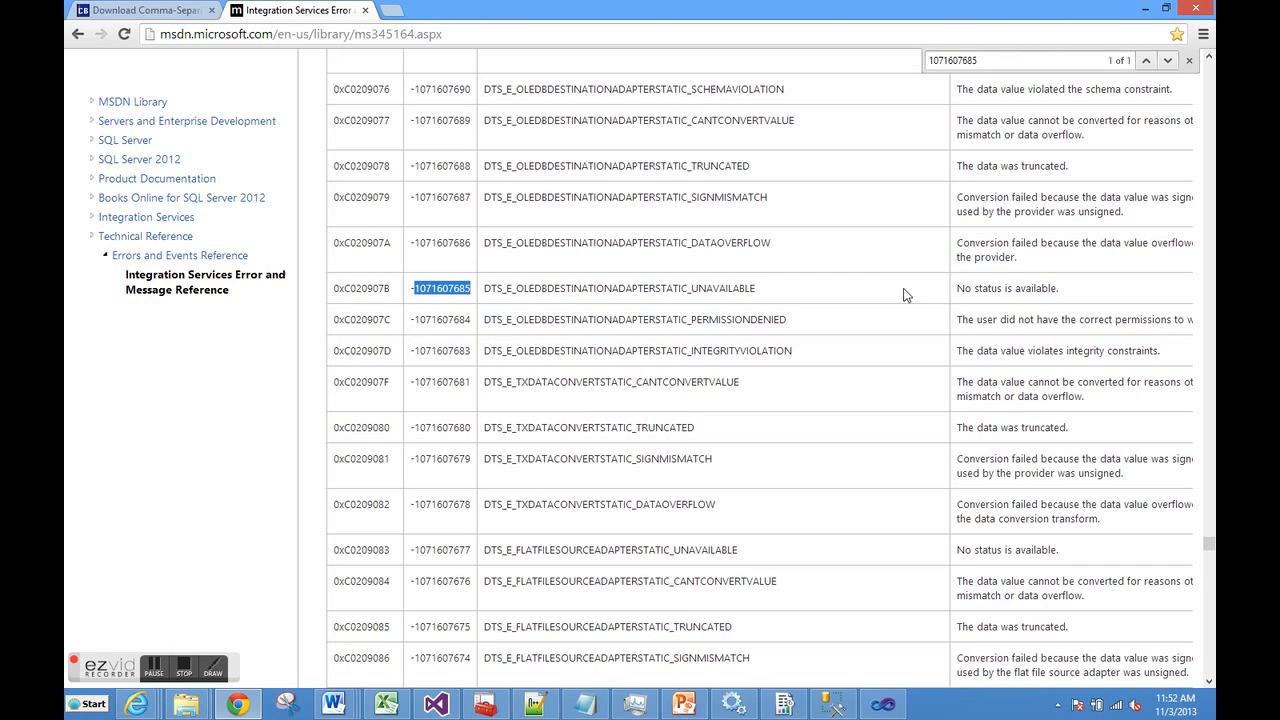
double_click(986, 290)
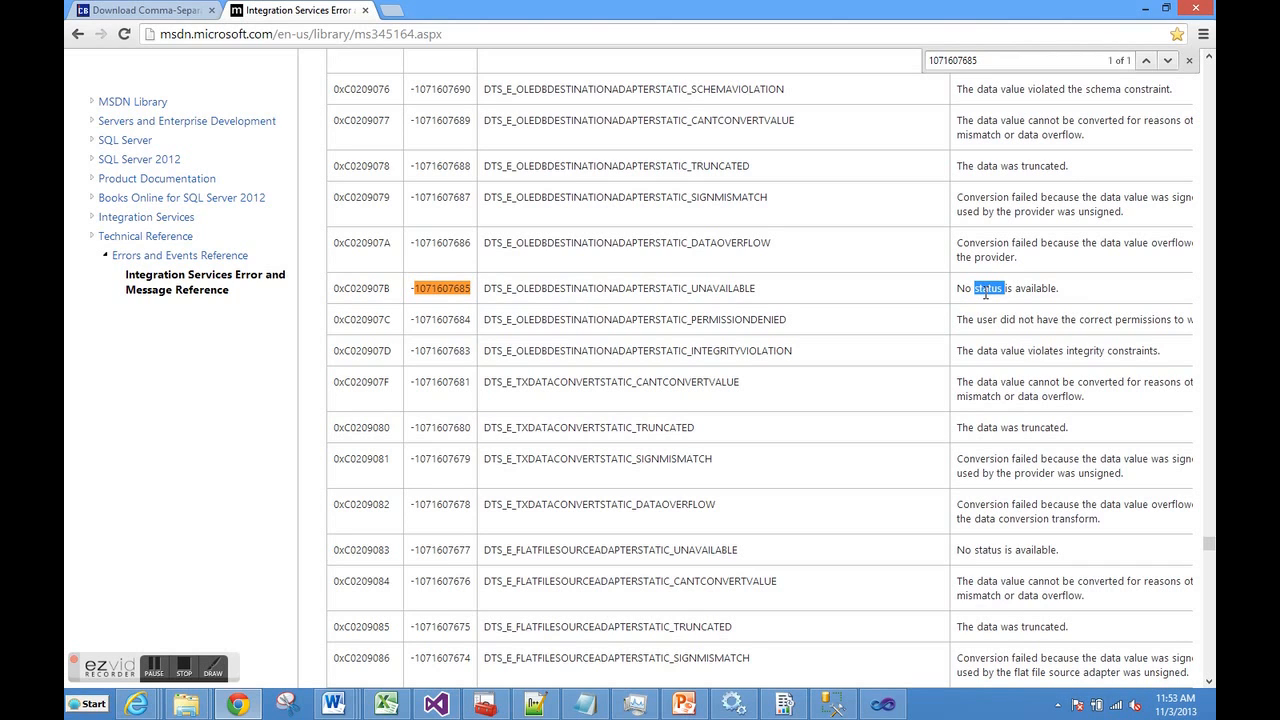
left_click(788, 325)
Step: Switch to Visual Studio, review the execution progress of Master.dtsx and return to design mode
left_click(883, 708)
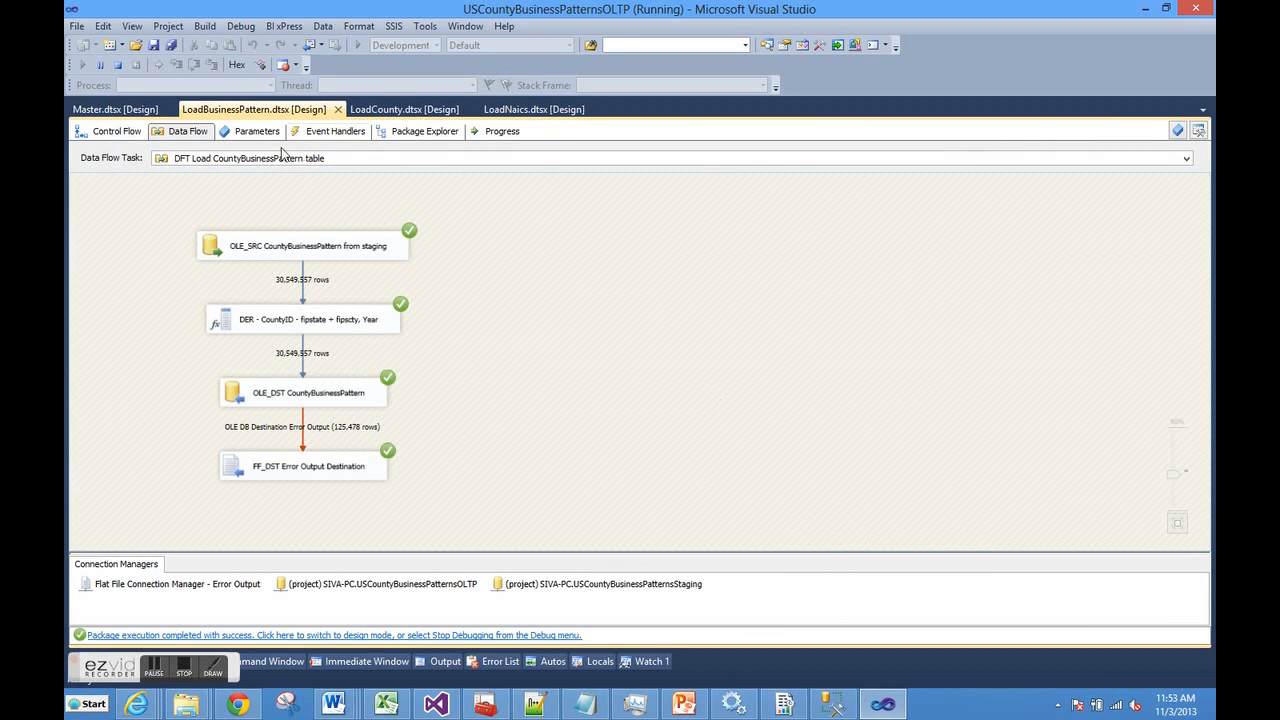
left_click(116, 134)
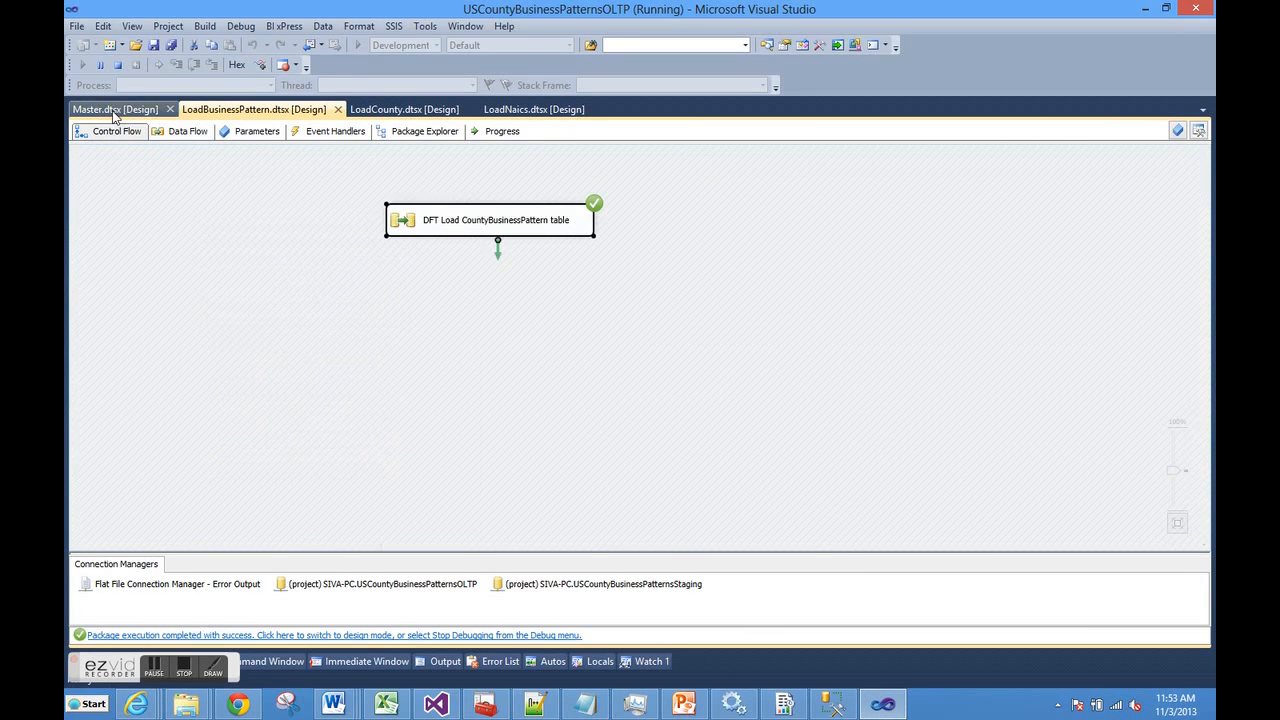
left_click(115, 110)
left_click(499, 131)
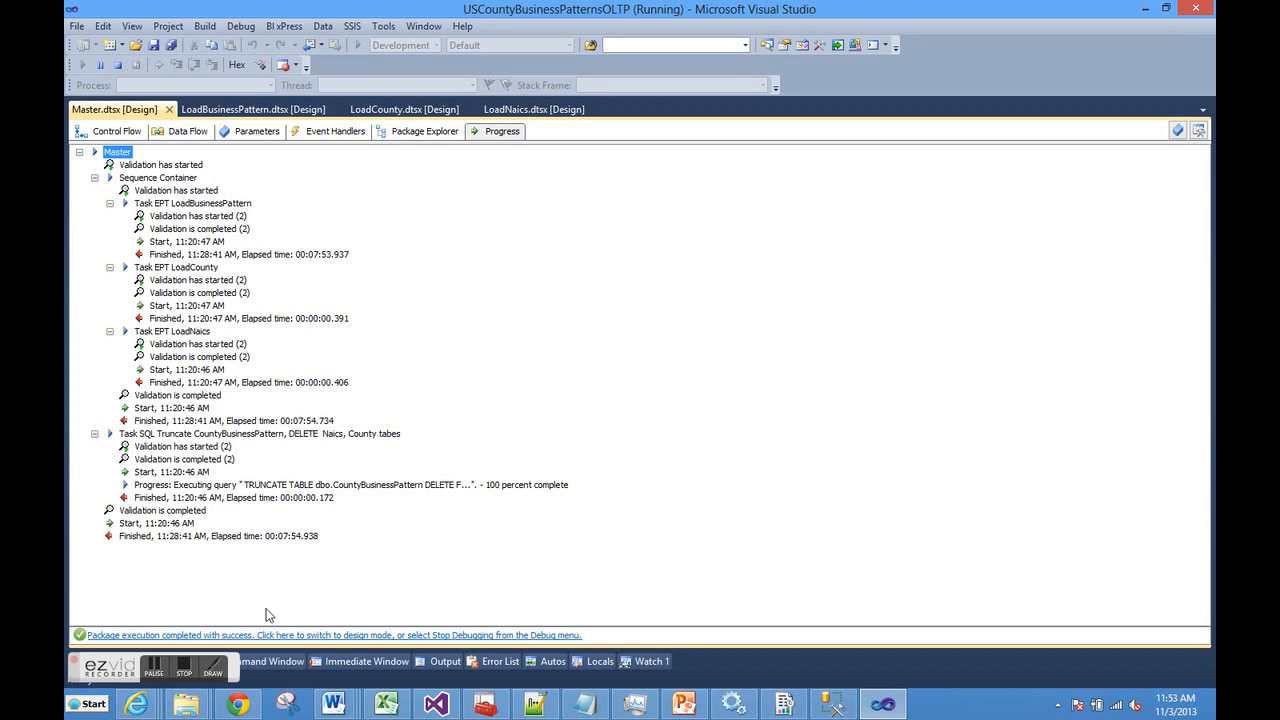
left_click(258, 638)
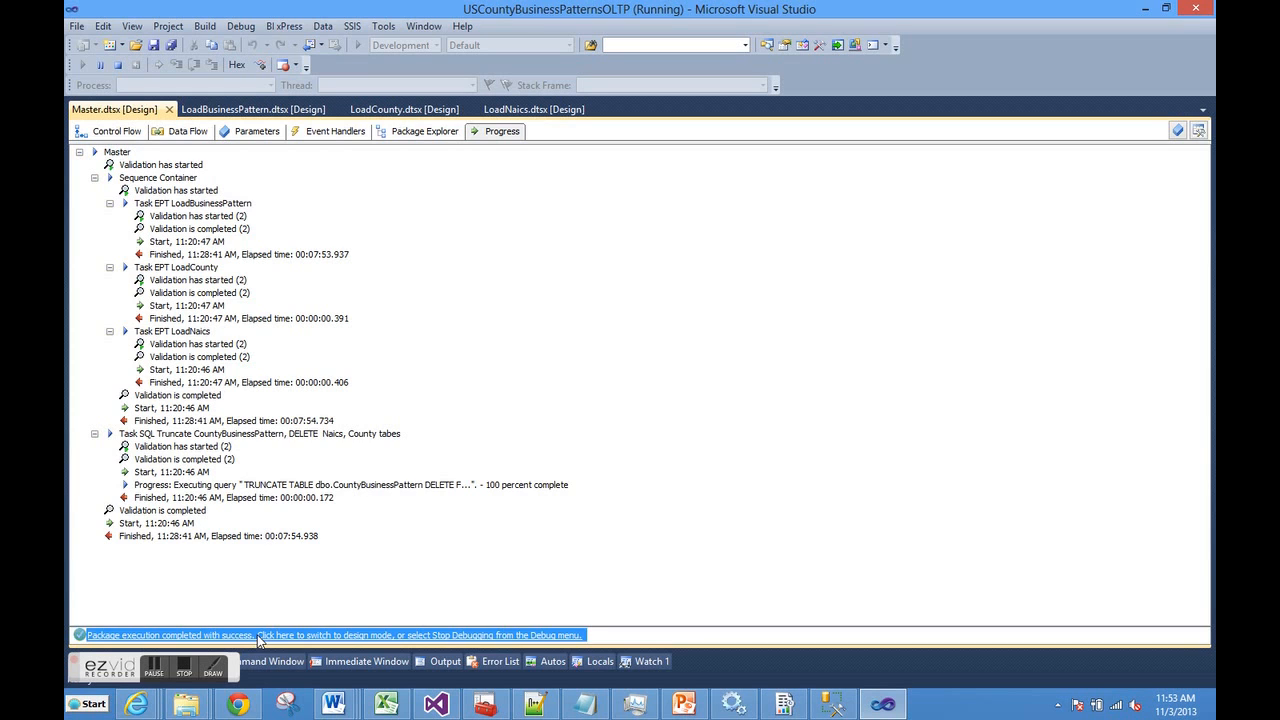